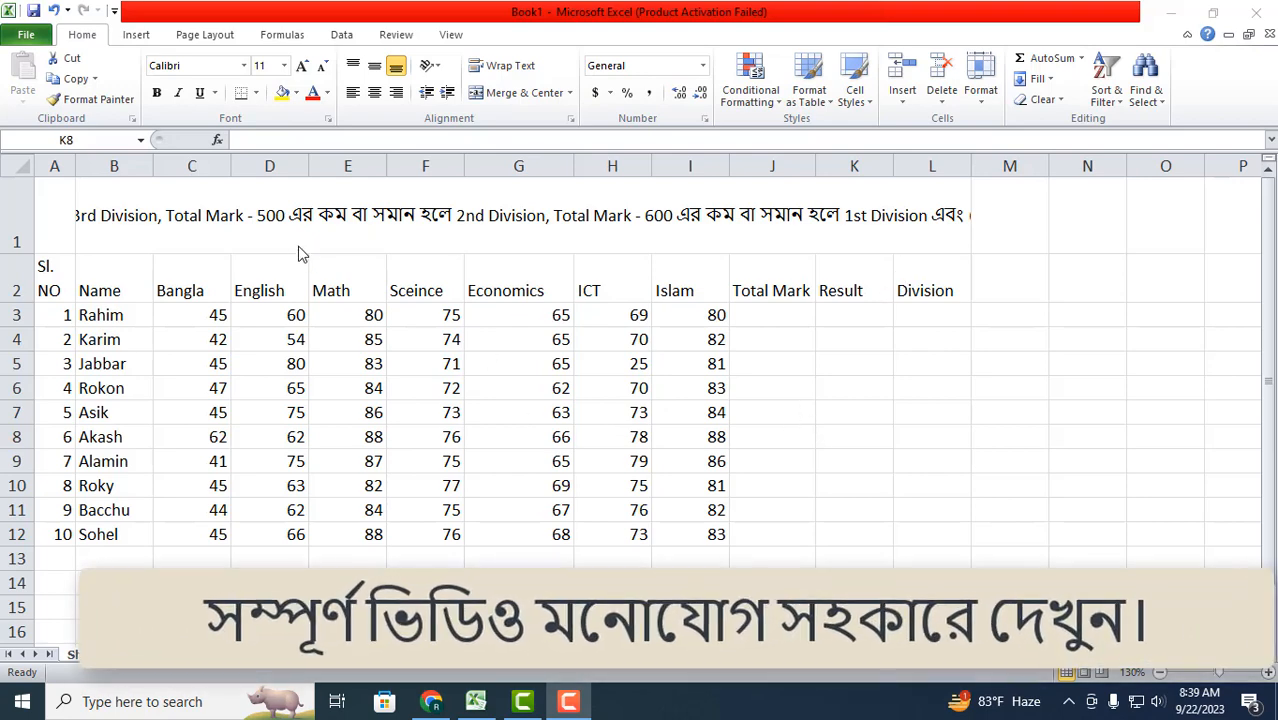
Step: Read the full division criteria in the merged cell B1 above the mark sheet
click(403, 224)
double_click(403, 224)
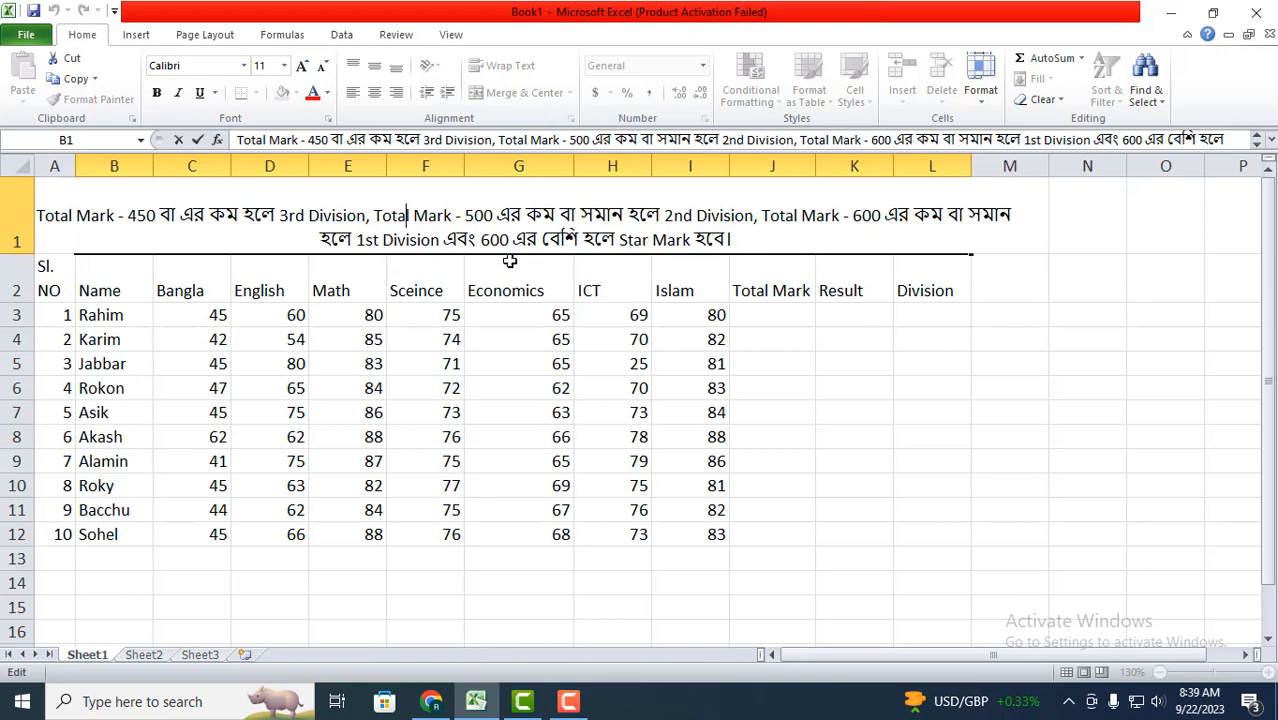
click(766, 310)
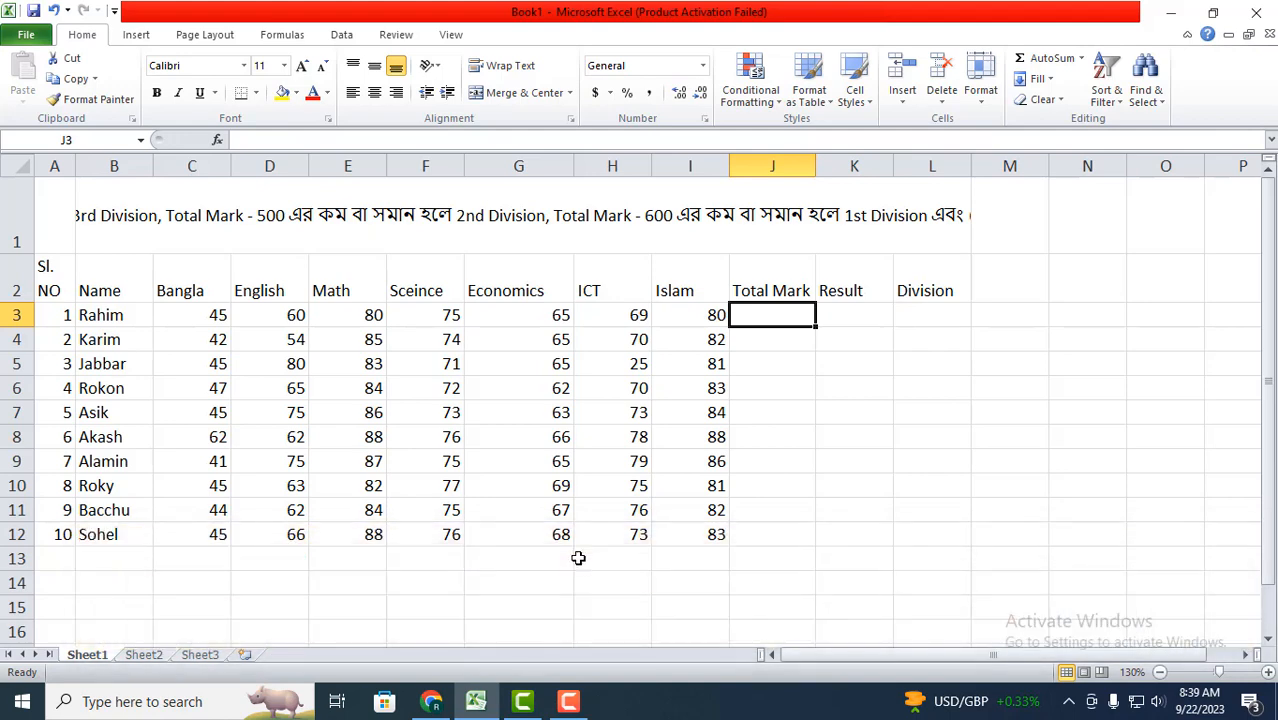
click(780, 414)
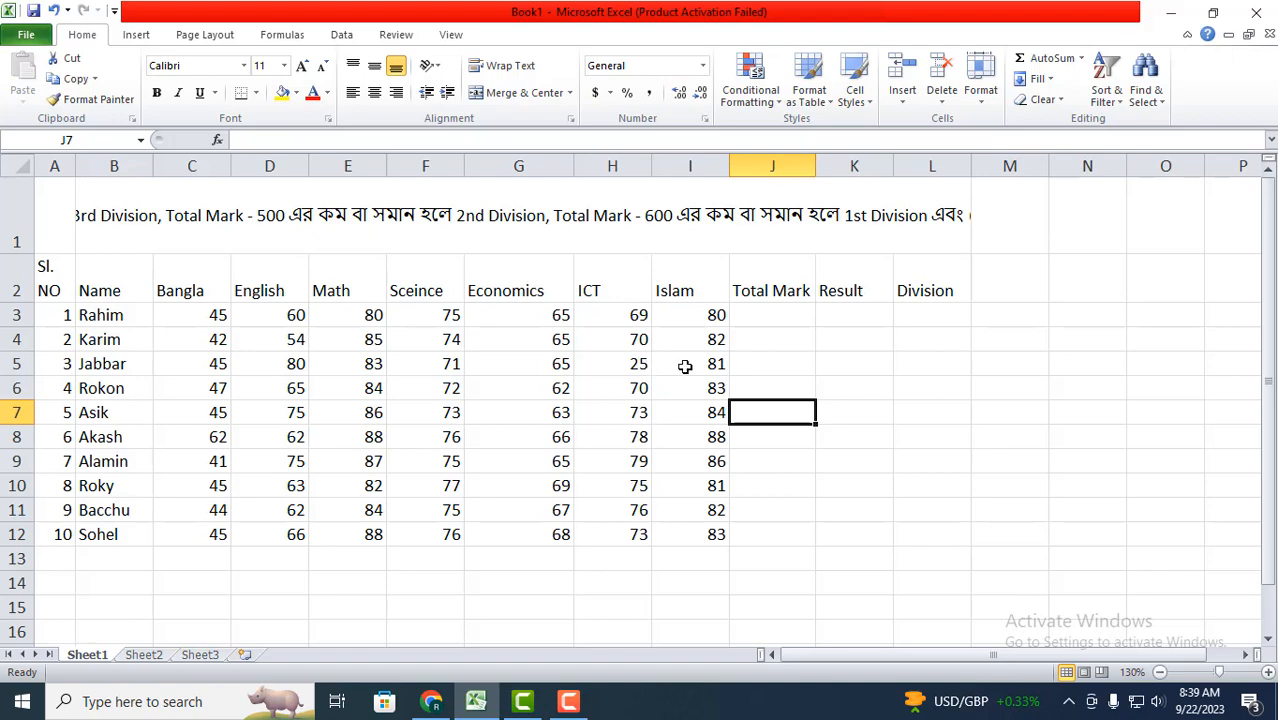
Step: Calculate the Total Mark in J3 with =sum(C3:I3) and fill the formula down to J12
click(772, 318)
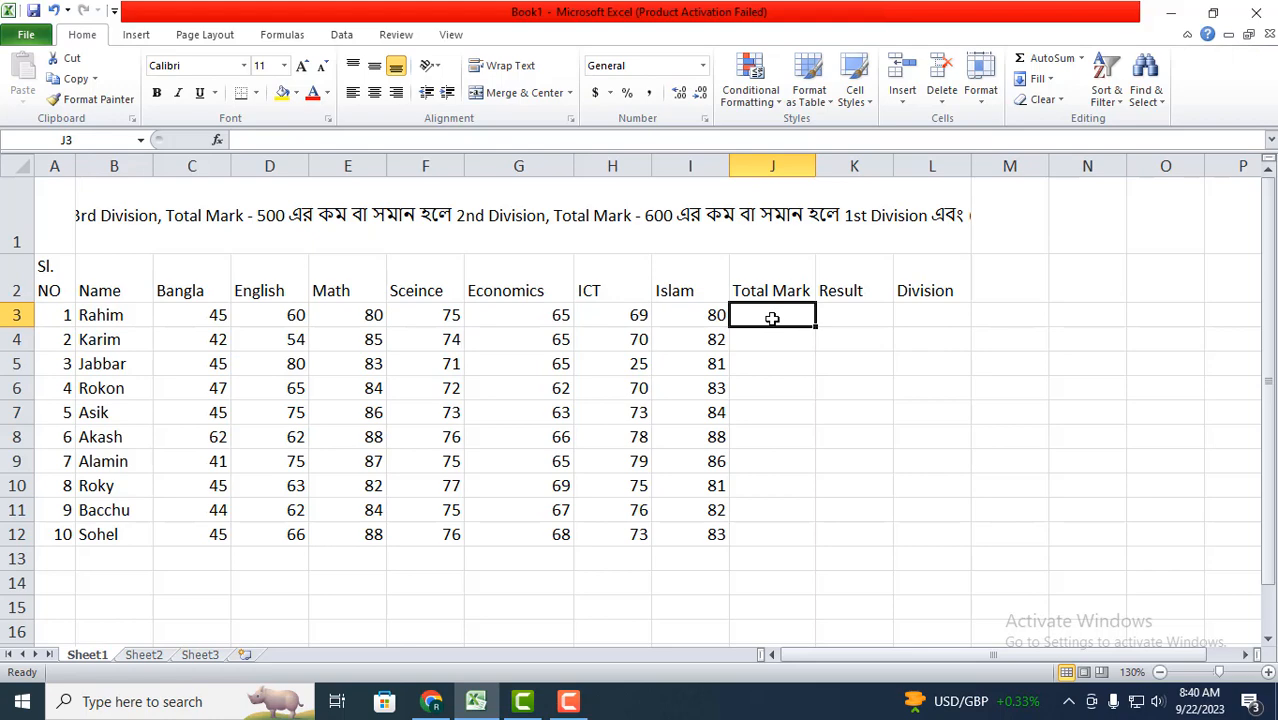
text(=)
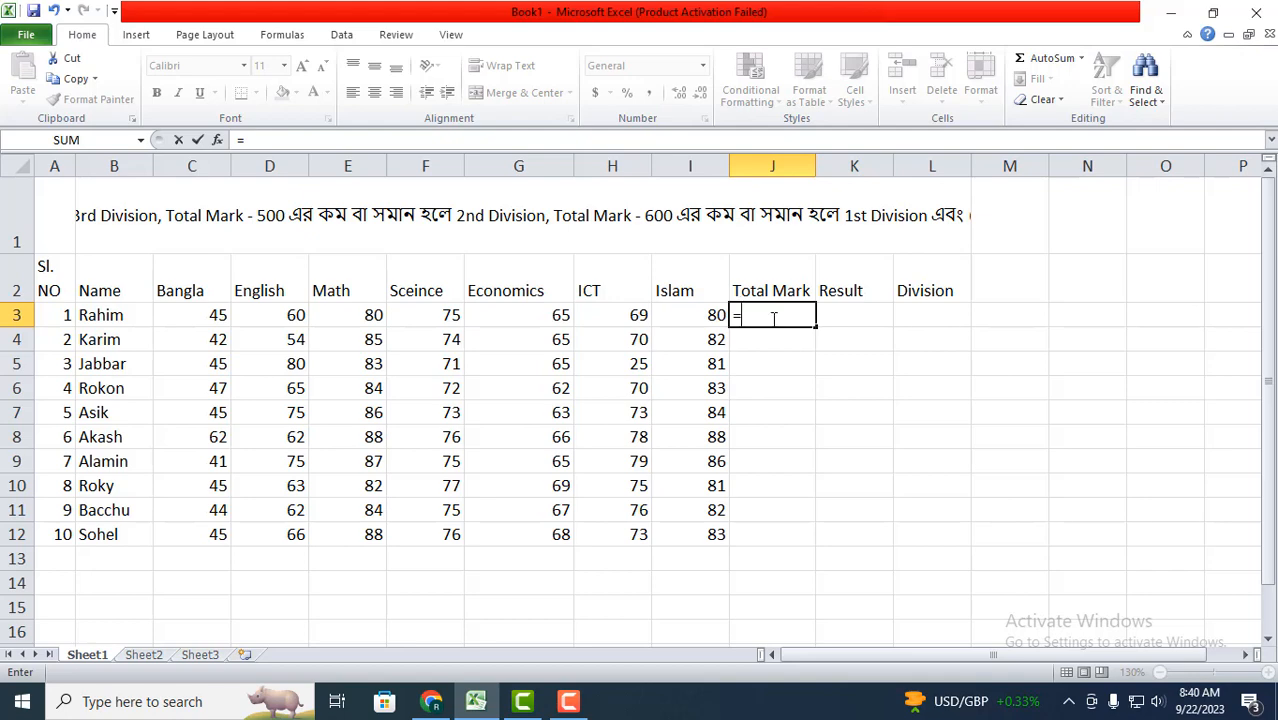
text(sum)
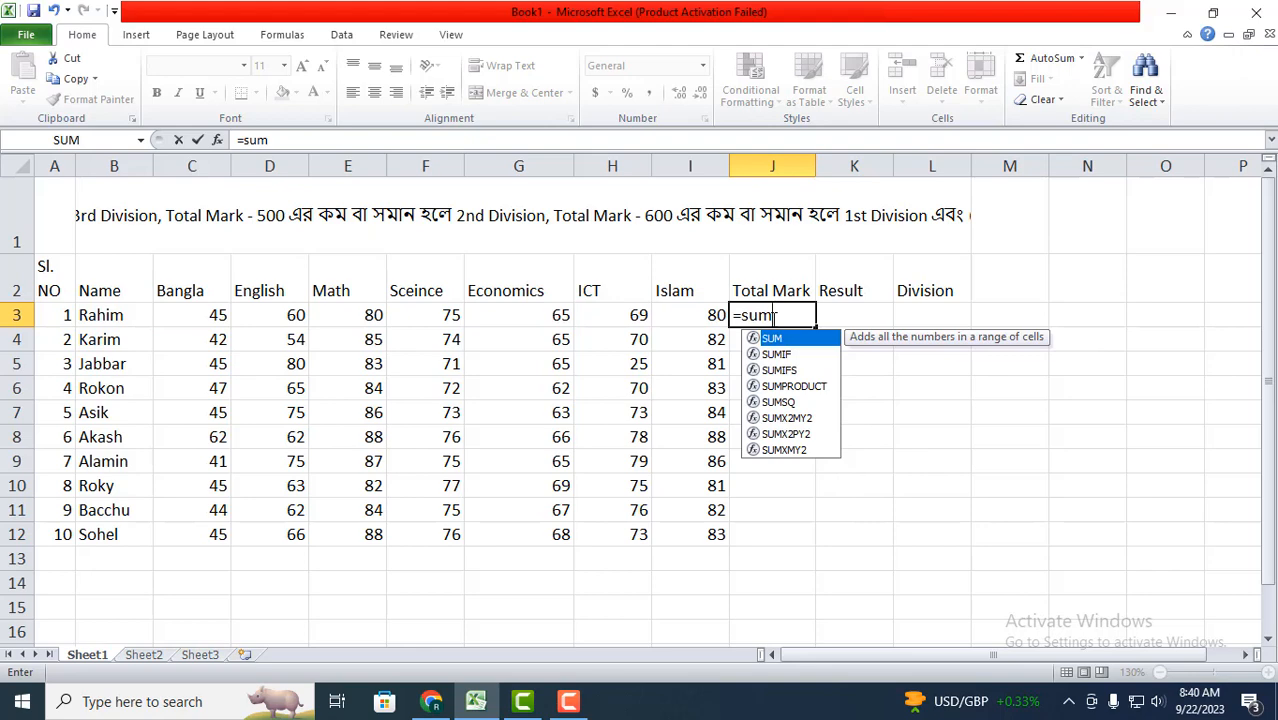
text(()
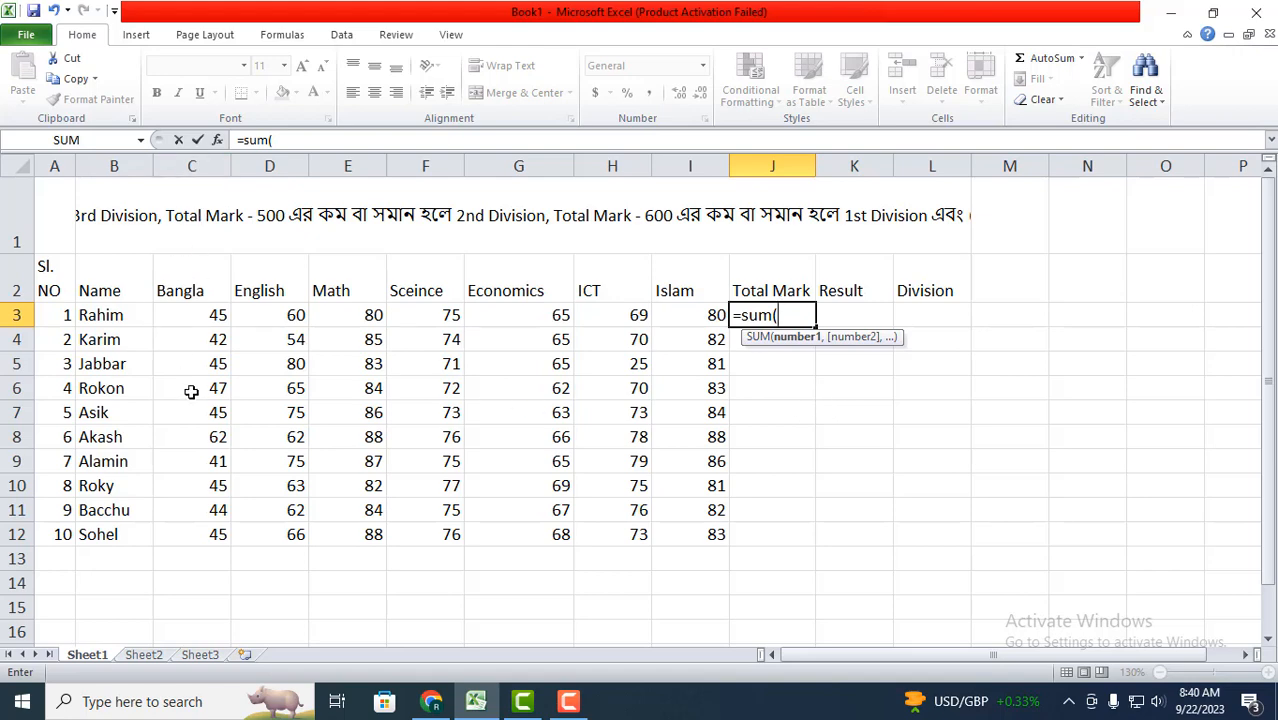
click(194, 312)
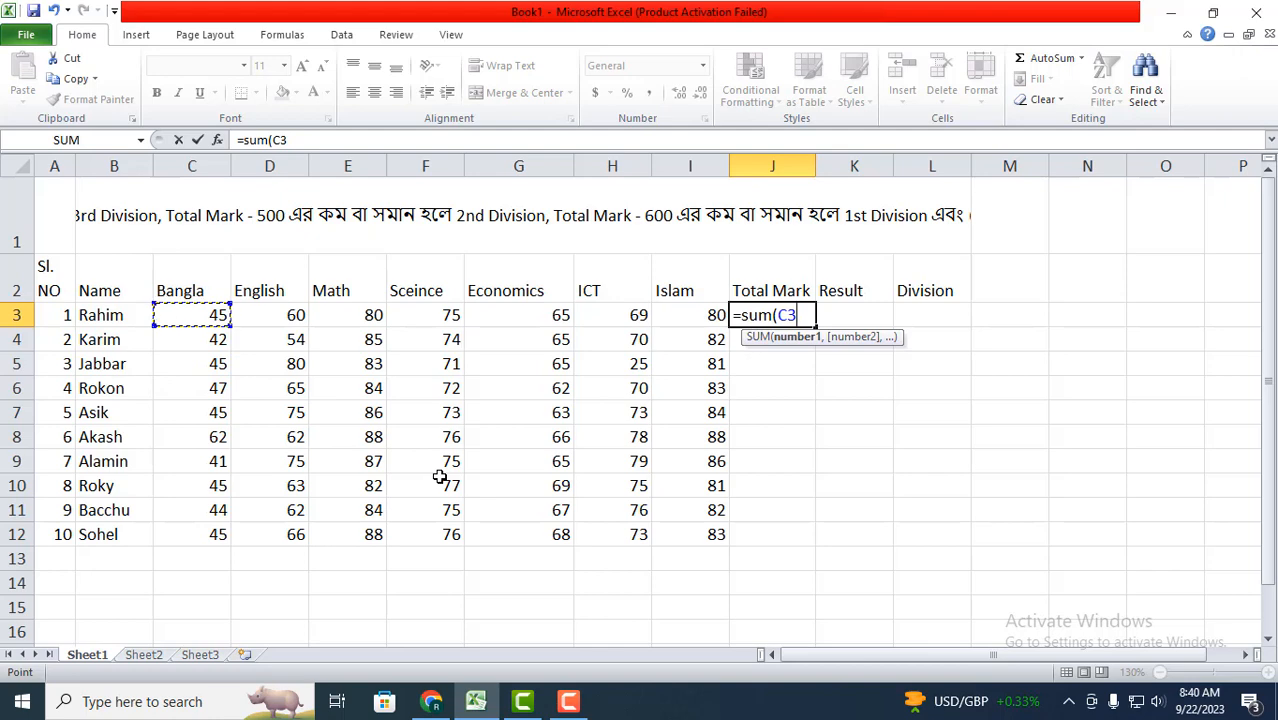
key(F8)
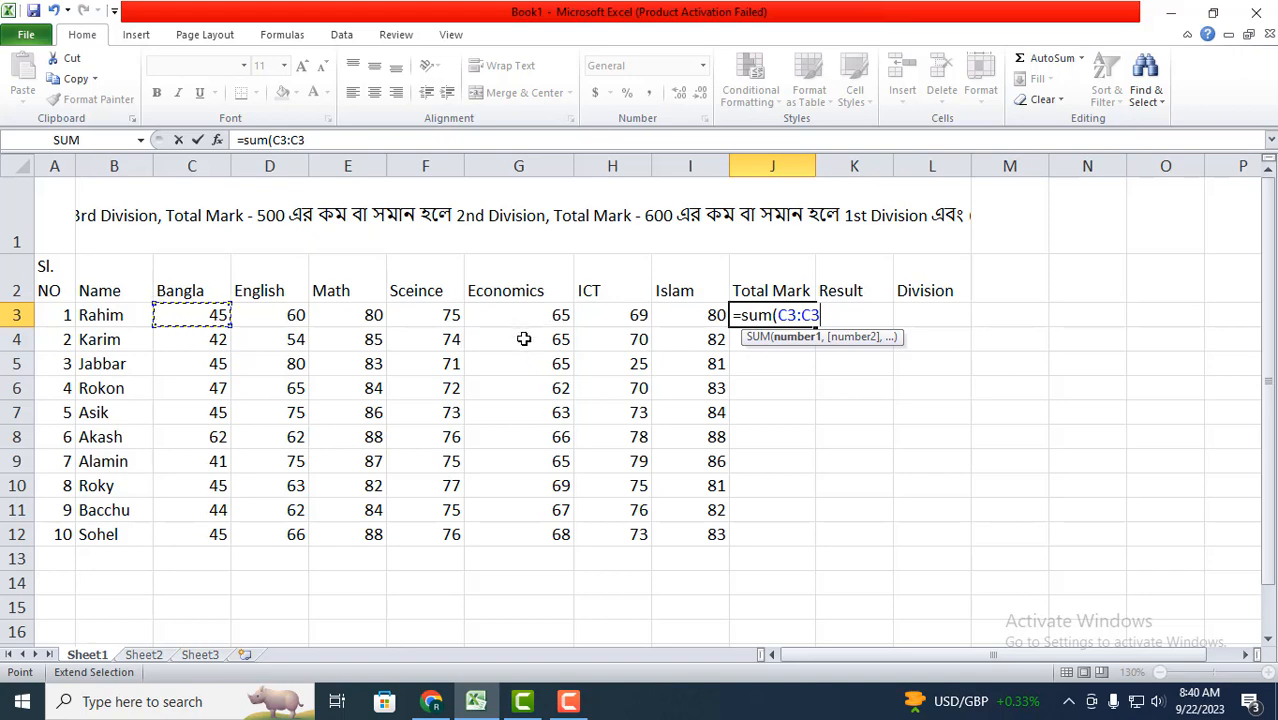
click(700, 312)
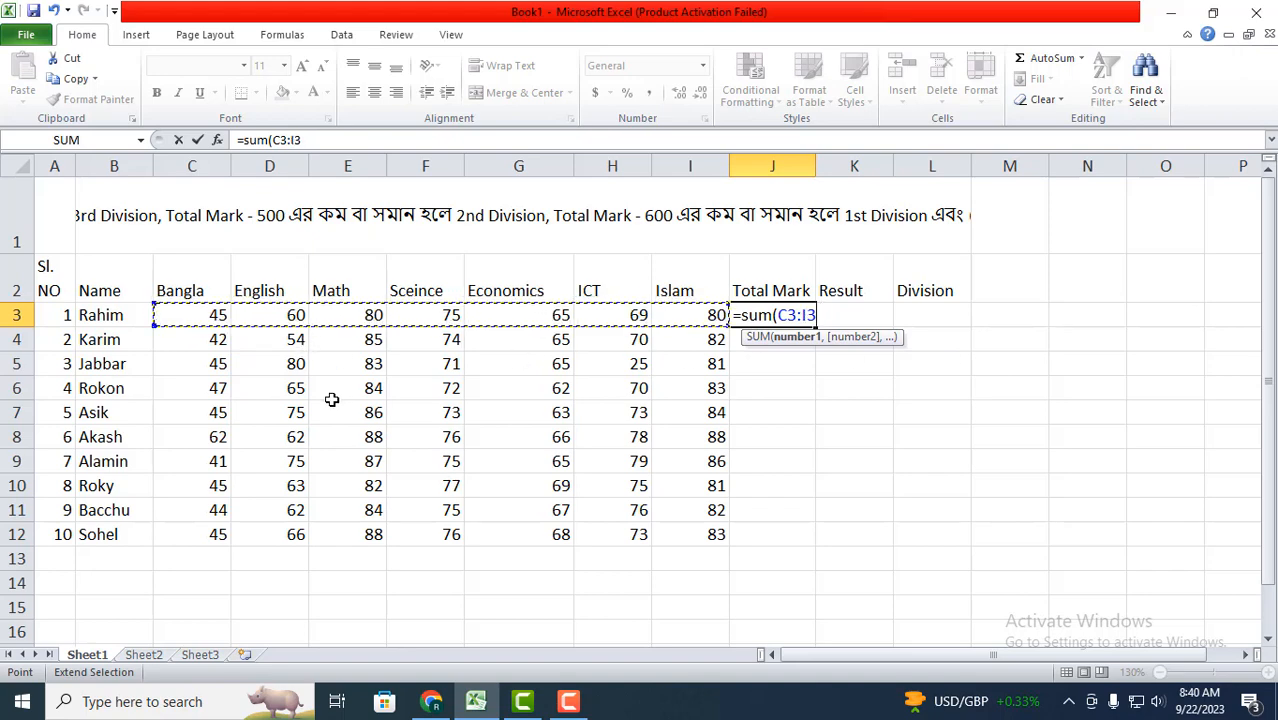
text())
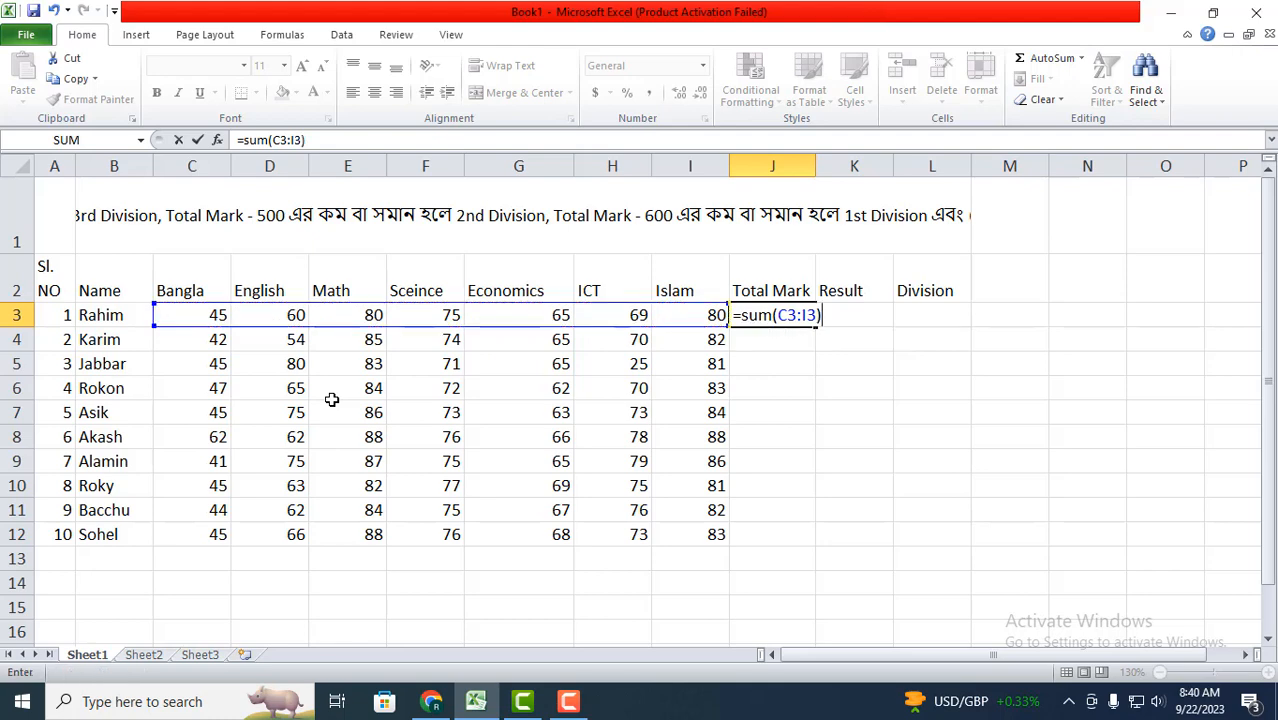
key(Return)
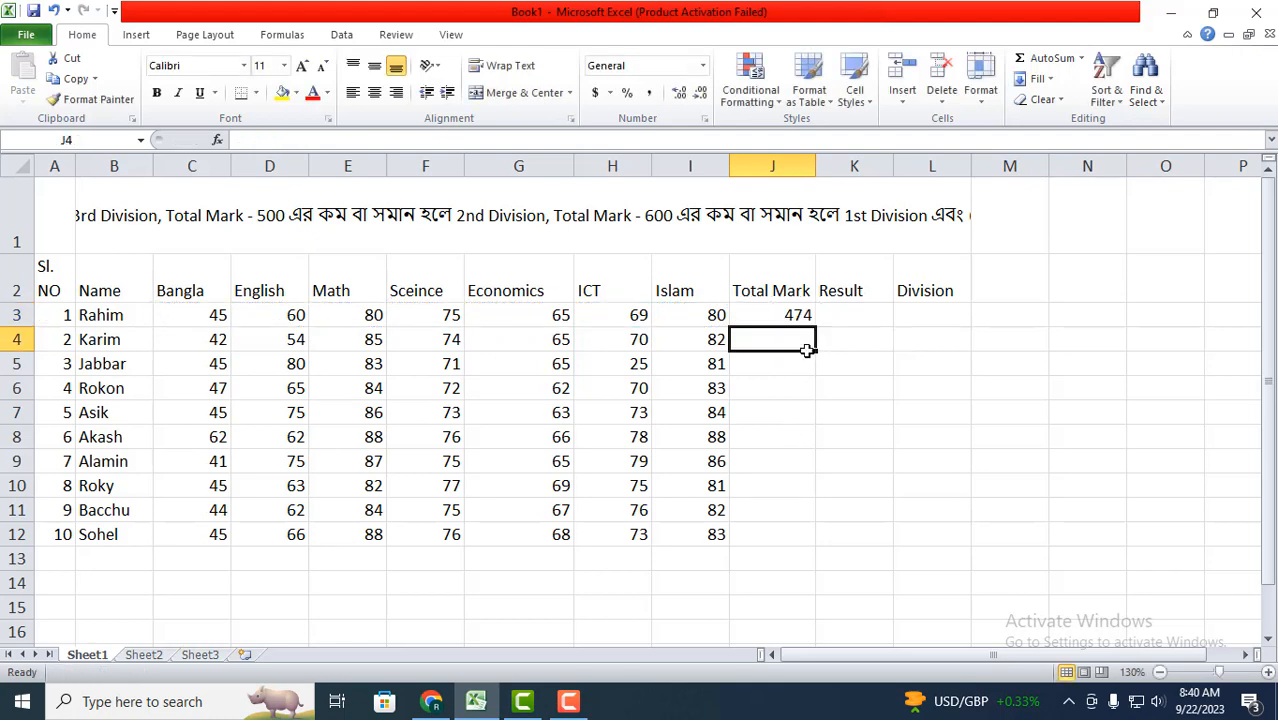
click(775, 318)
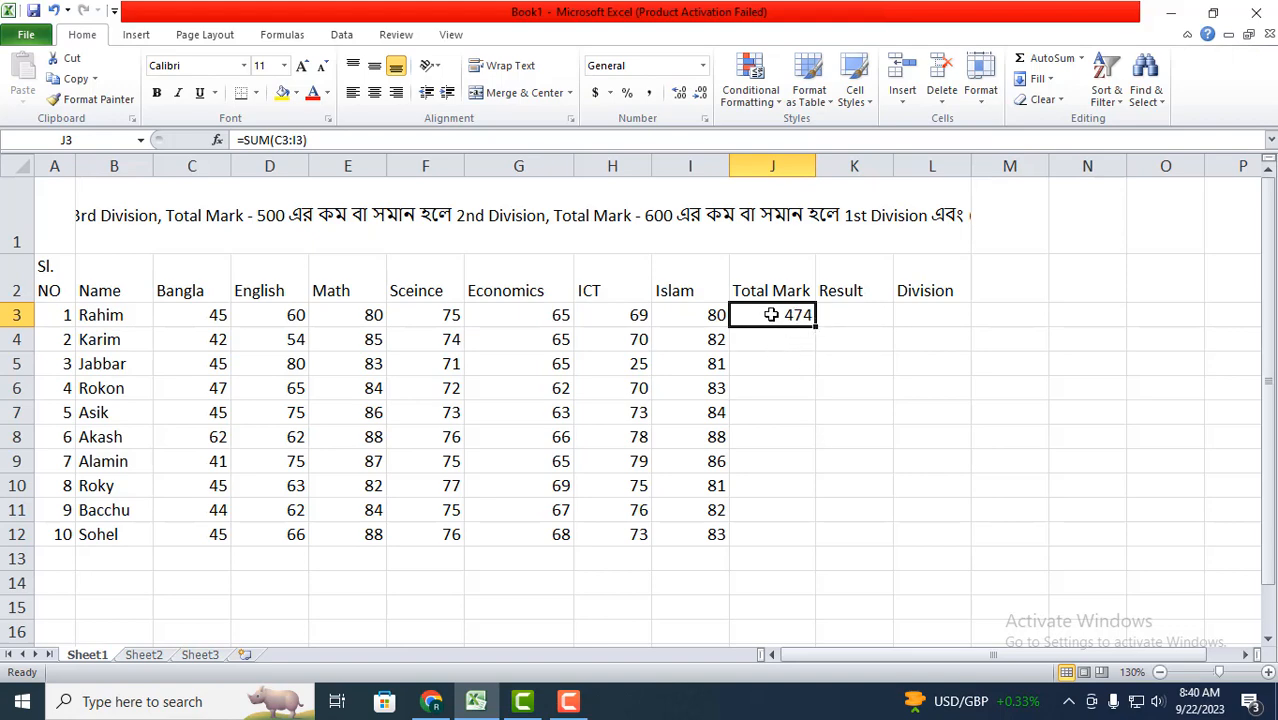
drag(814, 325, 791, 541)
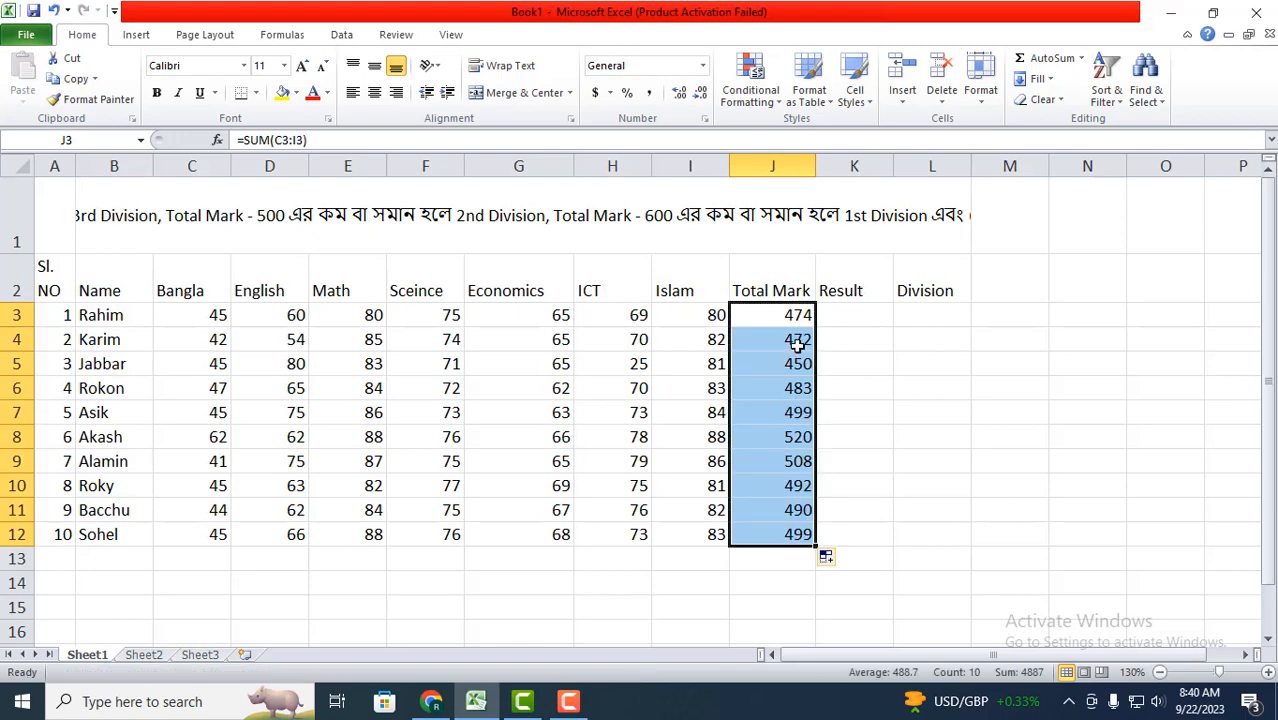
Step: Begin the Result formula in K3 with =if(or( and the first fail condition c3<33
click(864, 312)
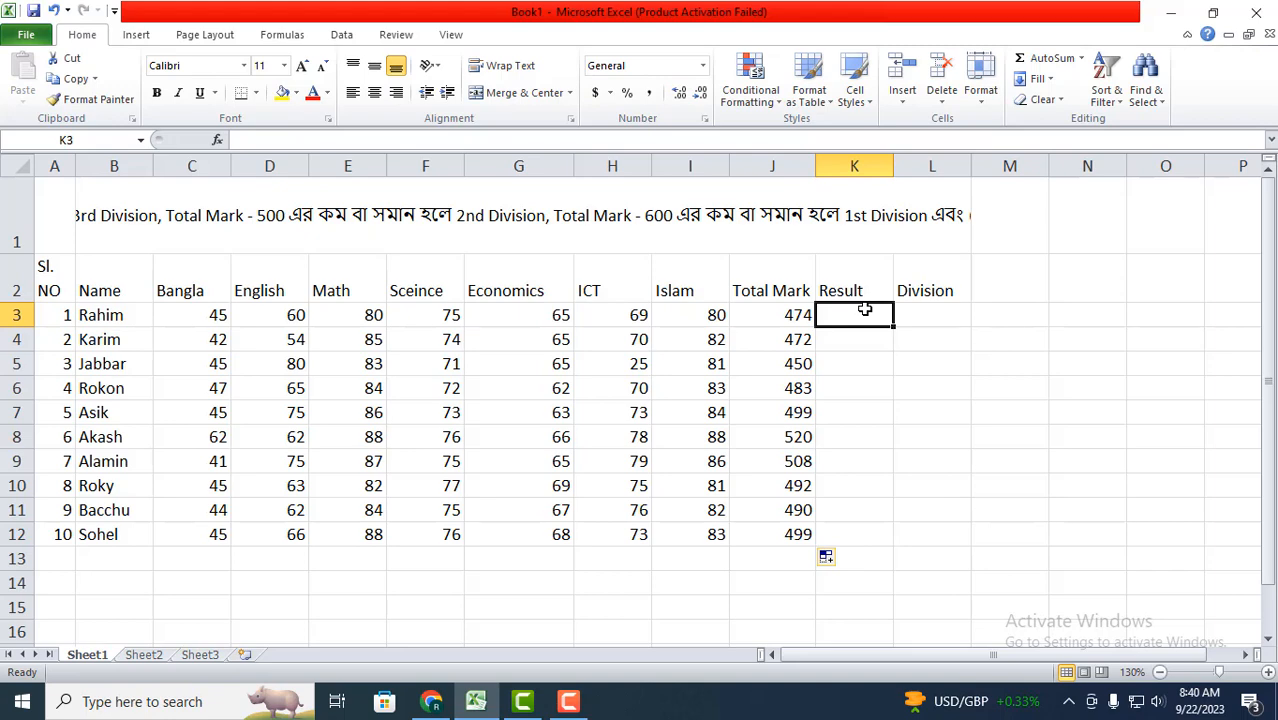
text(=)
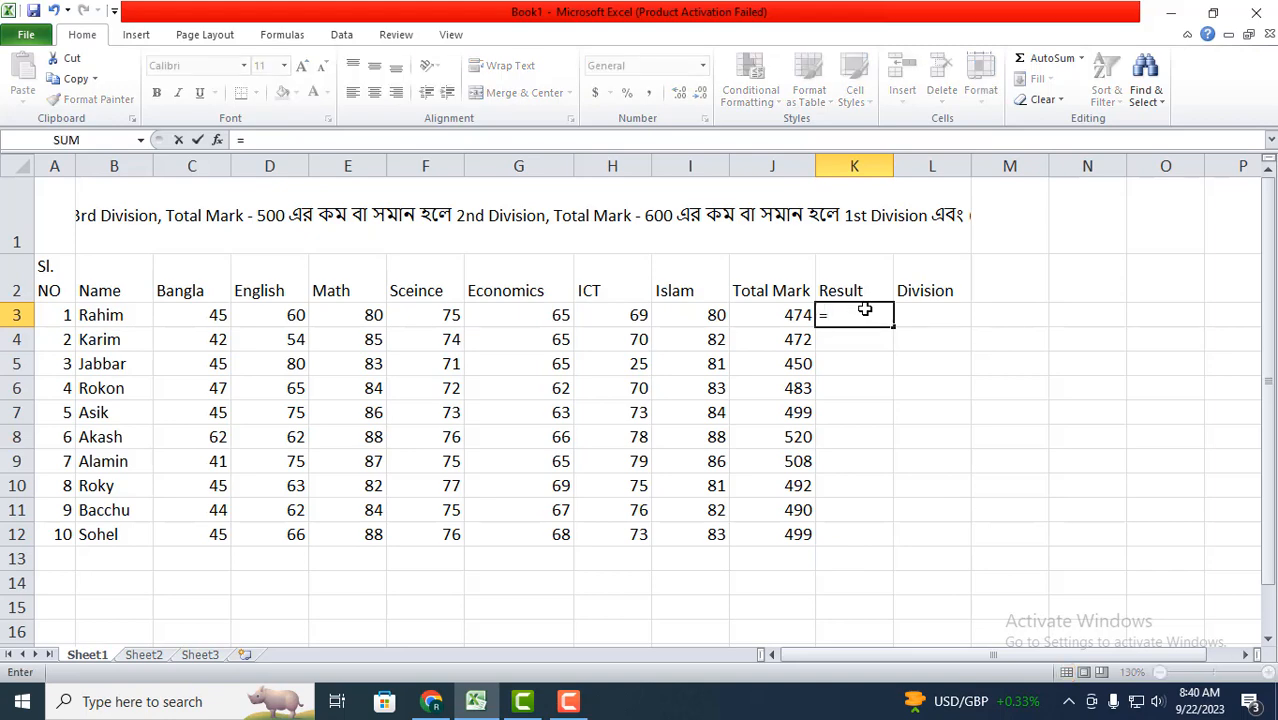
text(if)
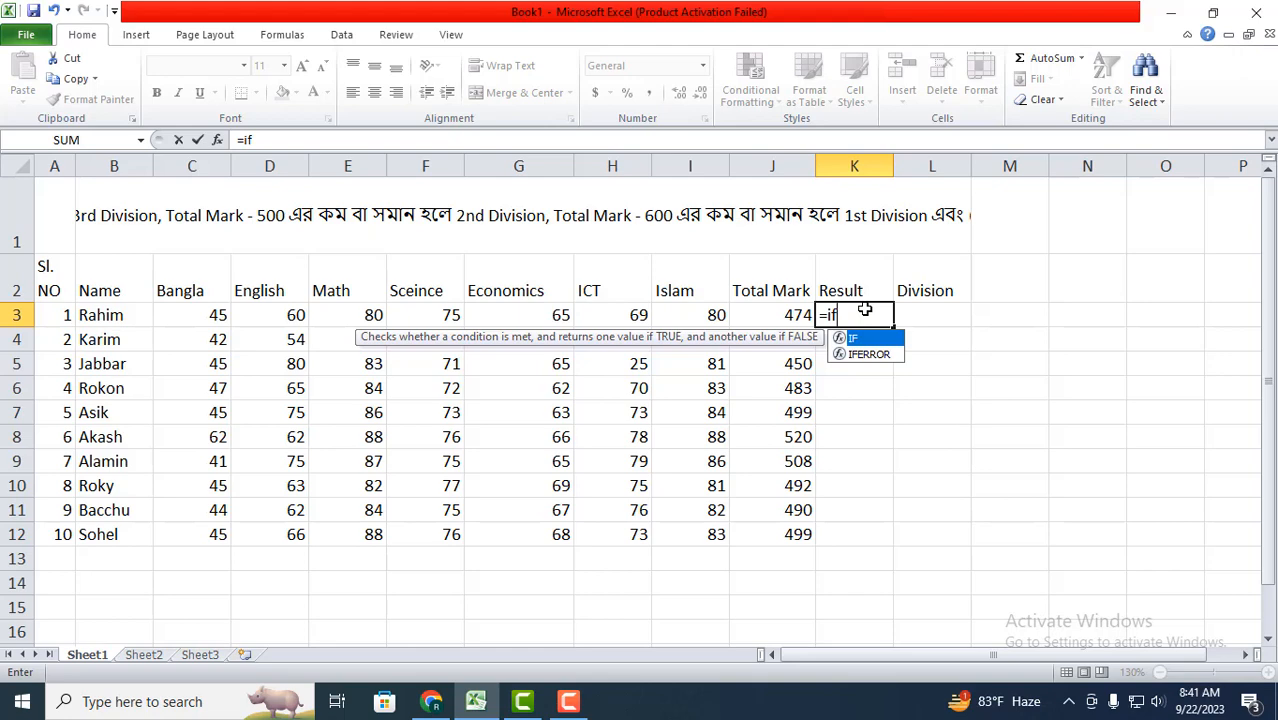
text(()
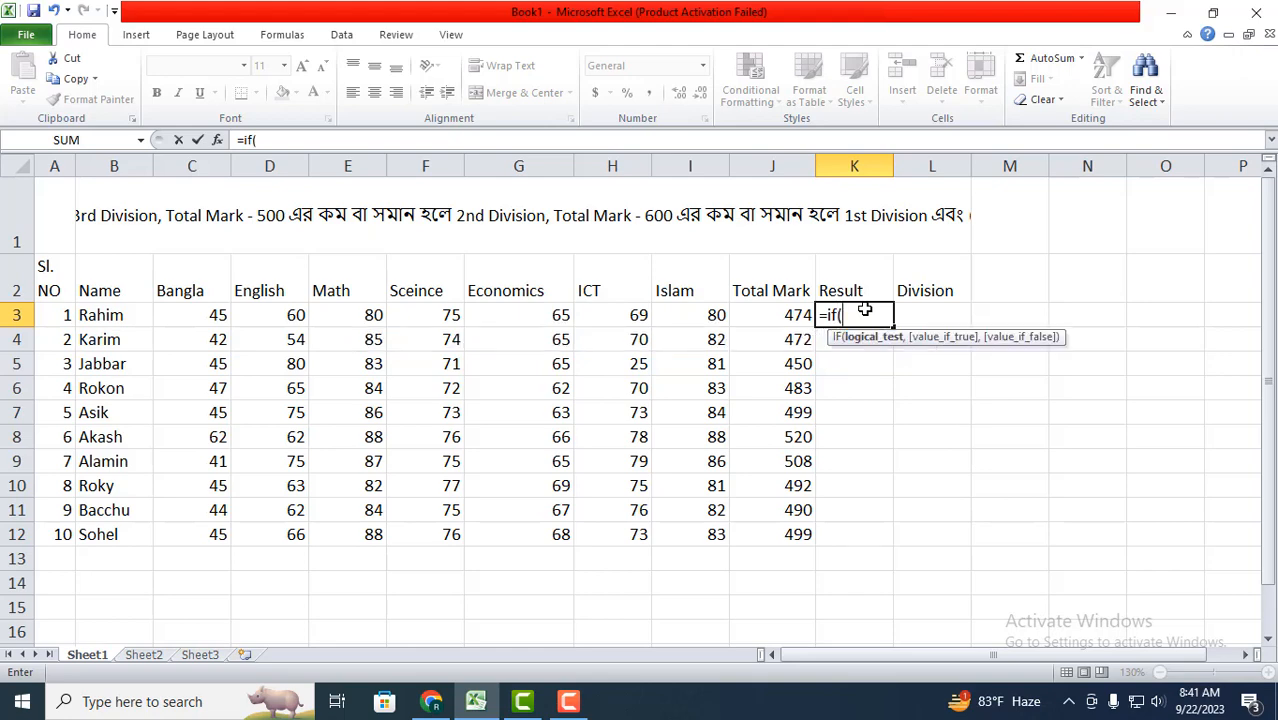
text(or()
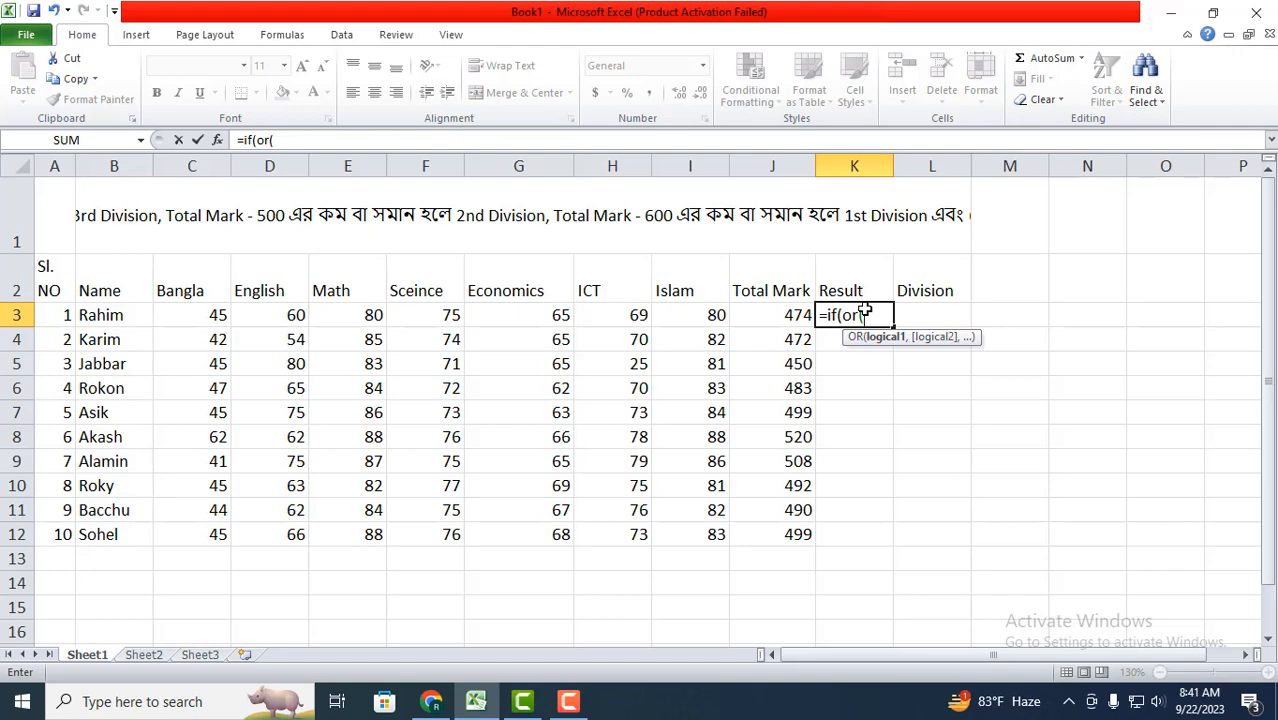
text(c)
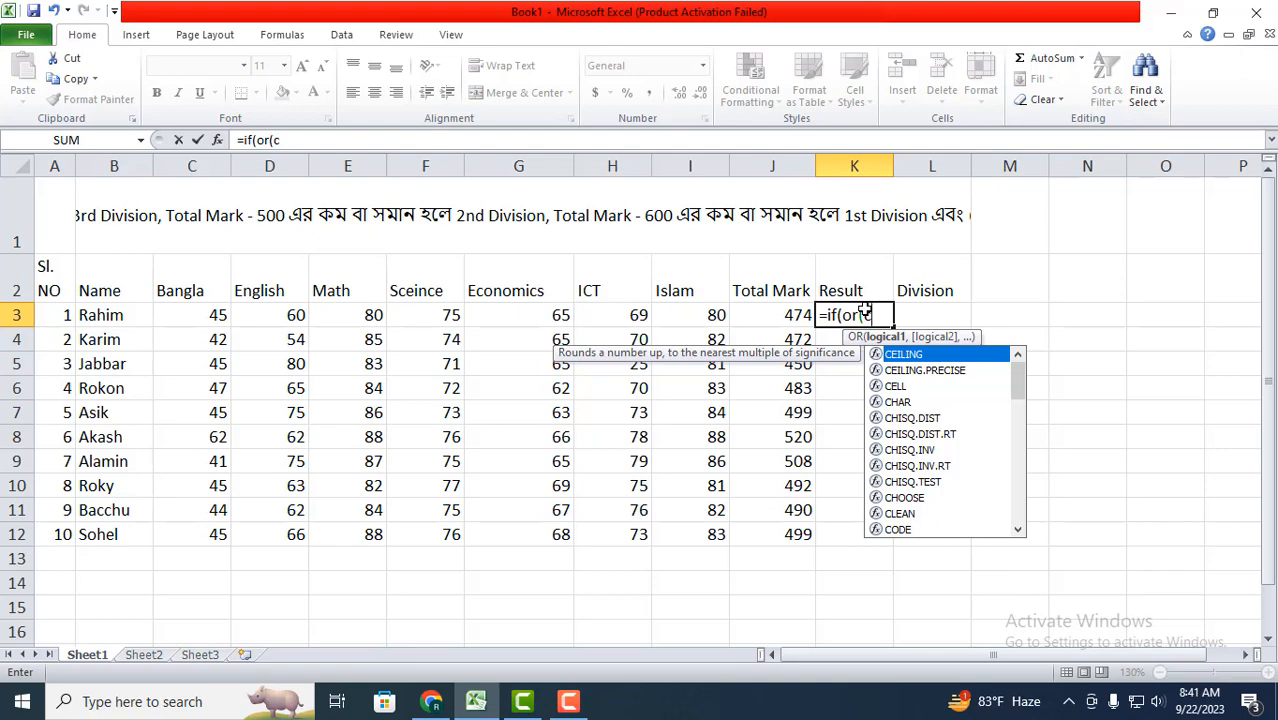
text(3)
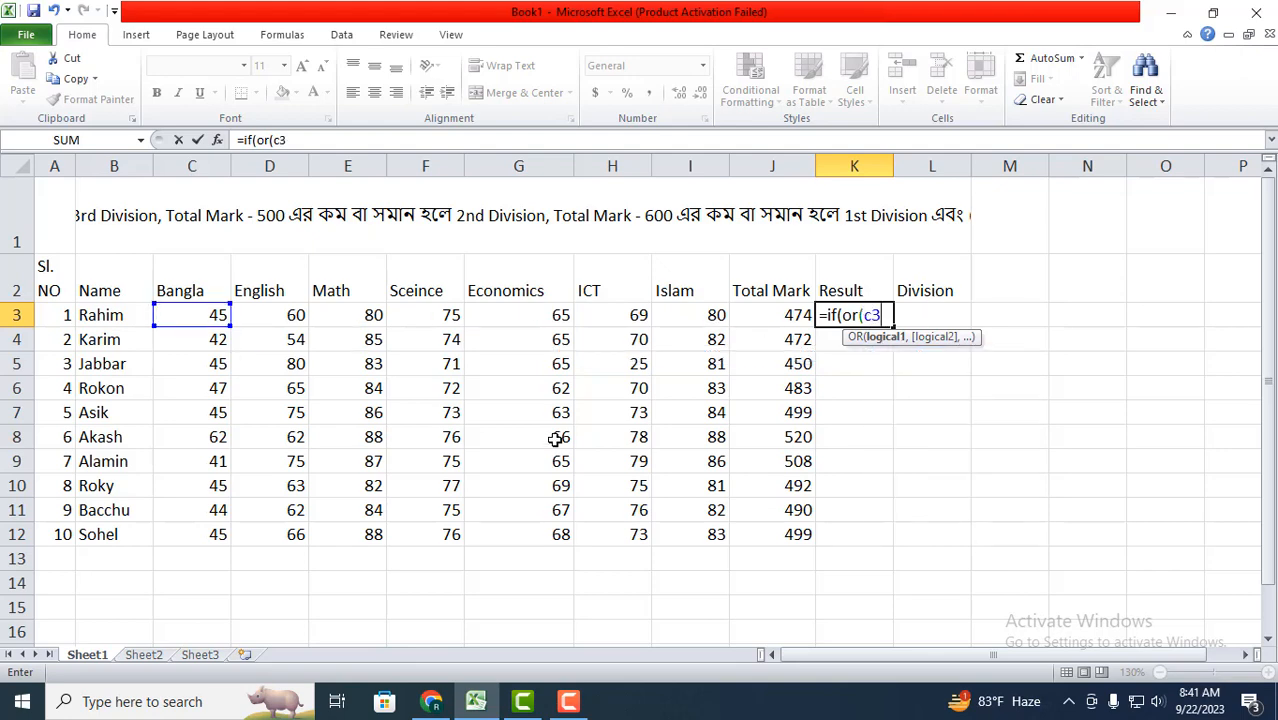
text(<33)
text(,)
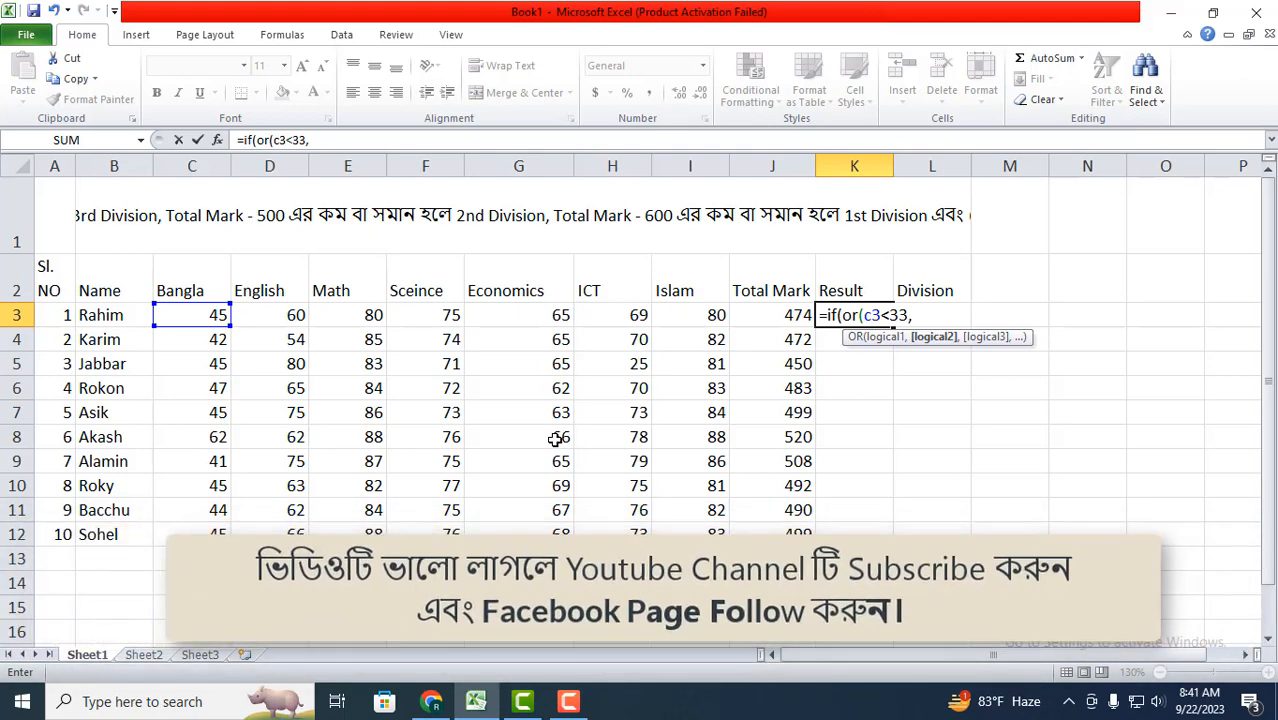
Step: Add the conditions d3<33, e3<33 and f3<33 to the OR test in K3
text(d3)
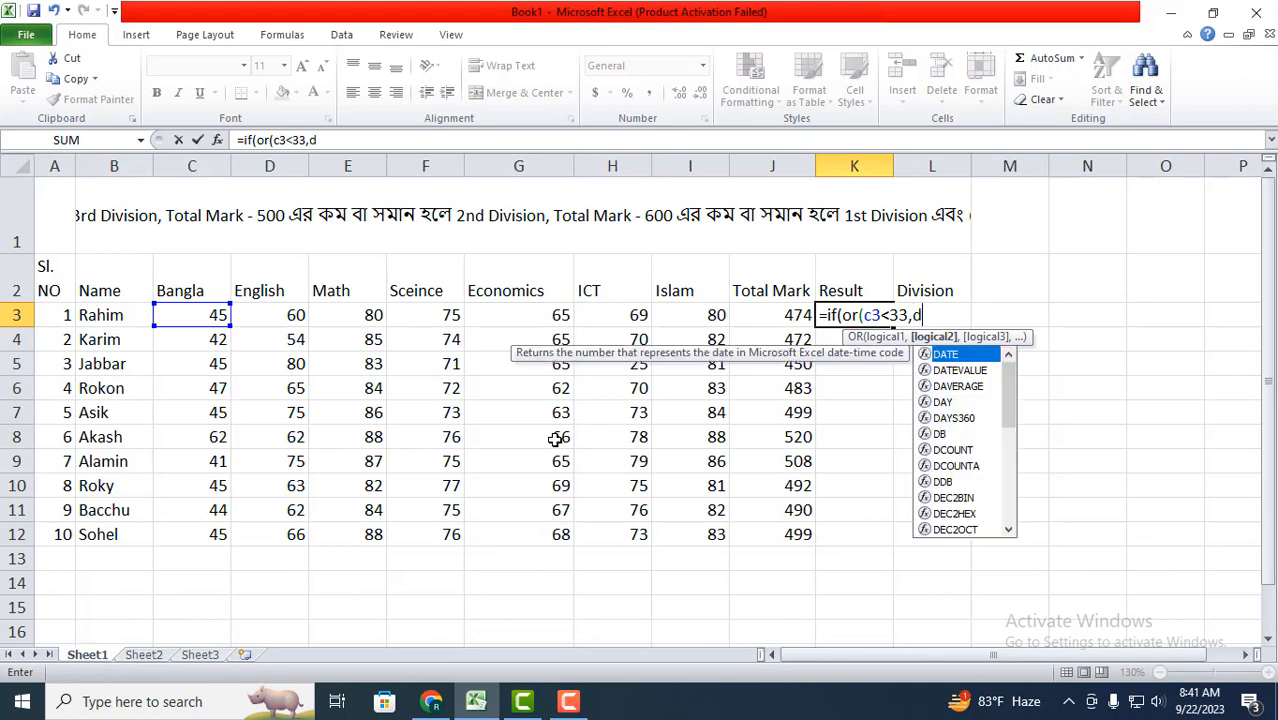
text(<33)
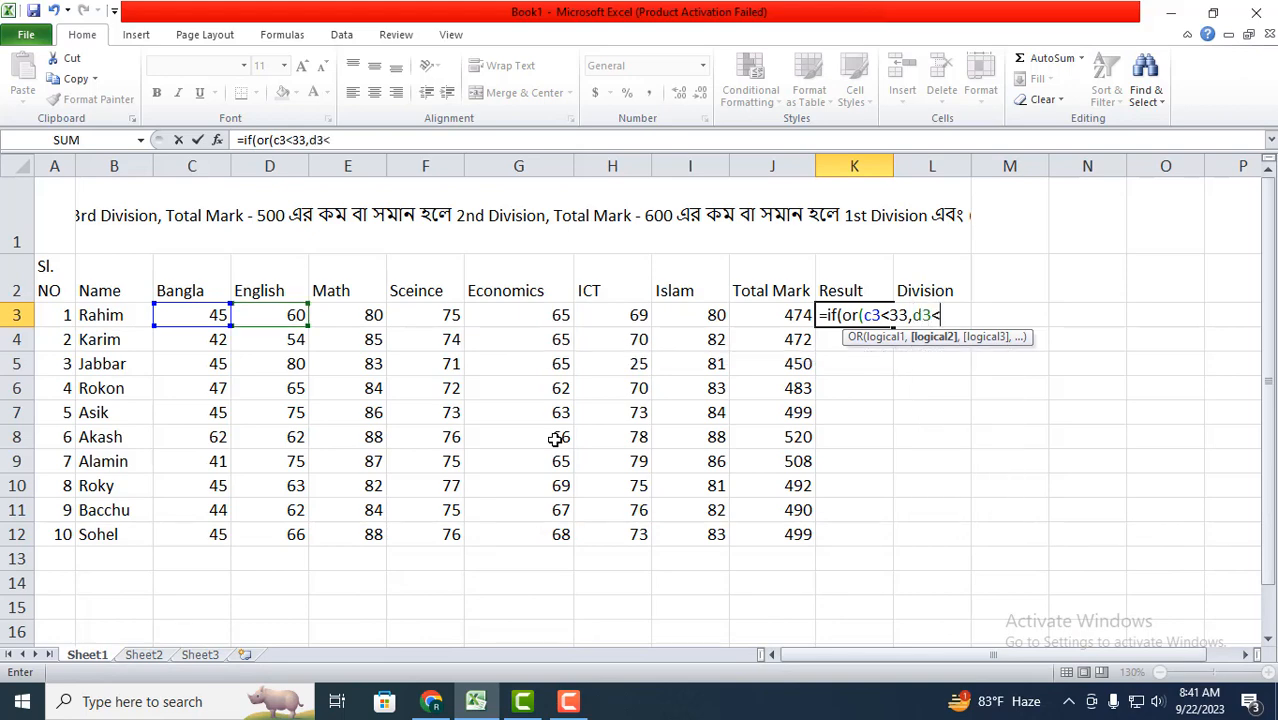
text(,)
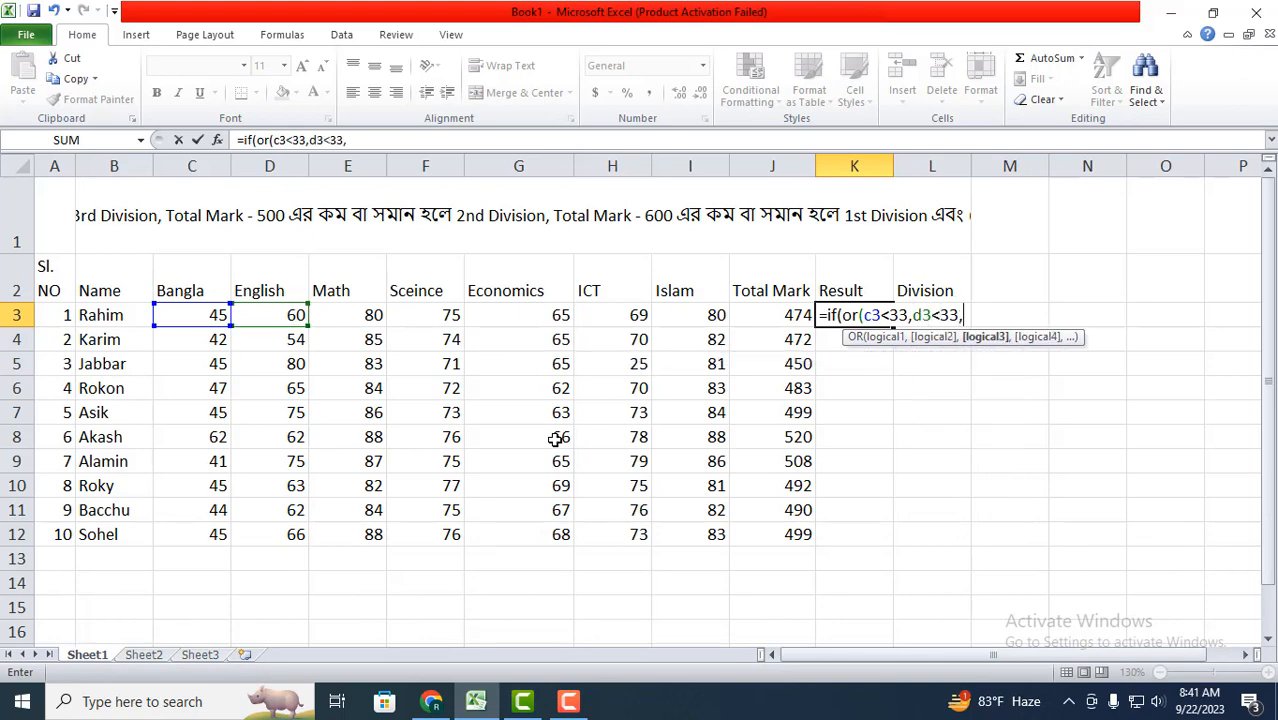
text(e3)
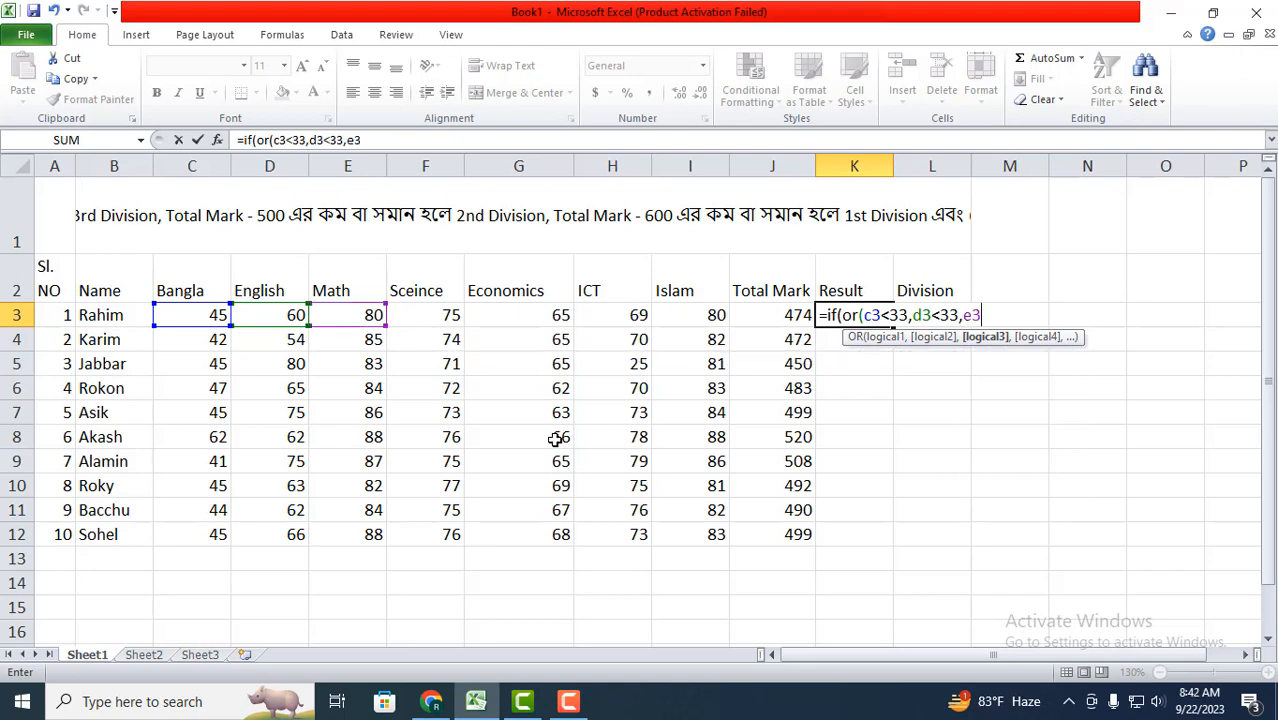
text(<33,)
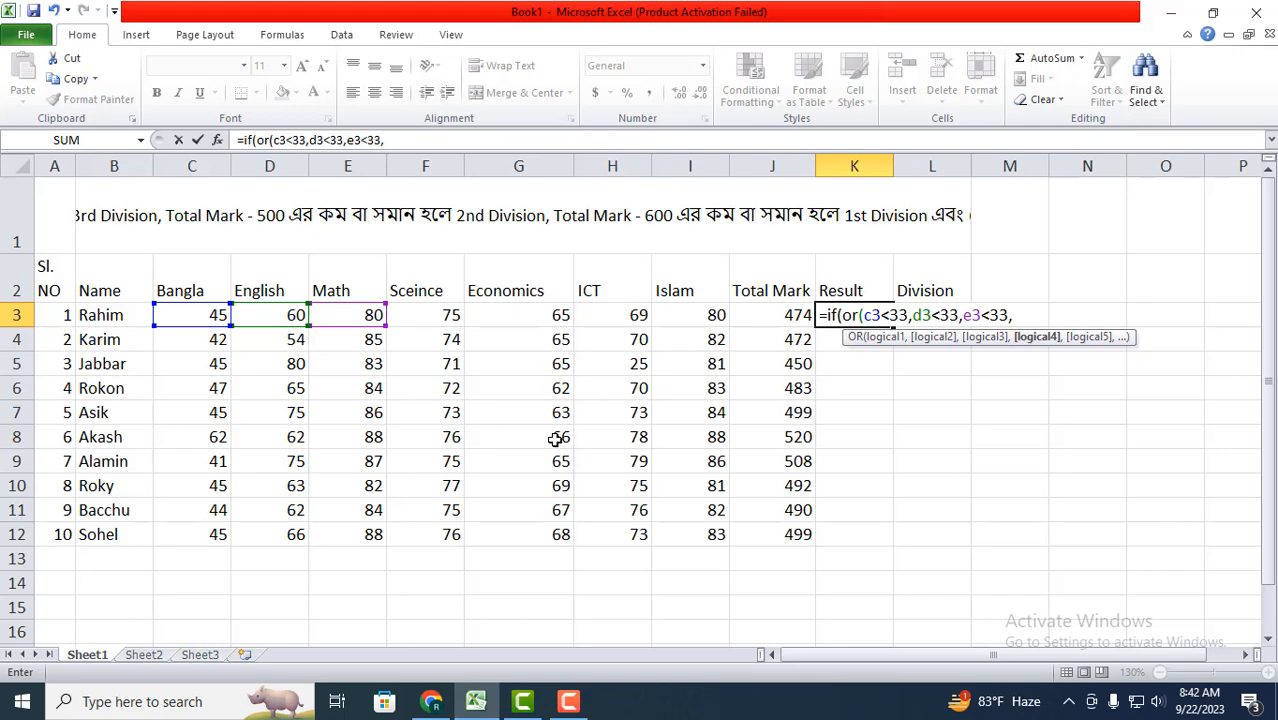
text(f3<33)
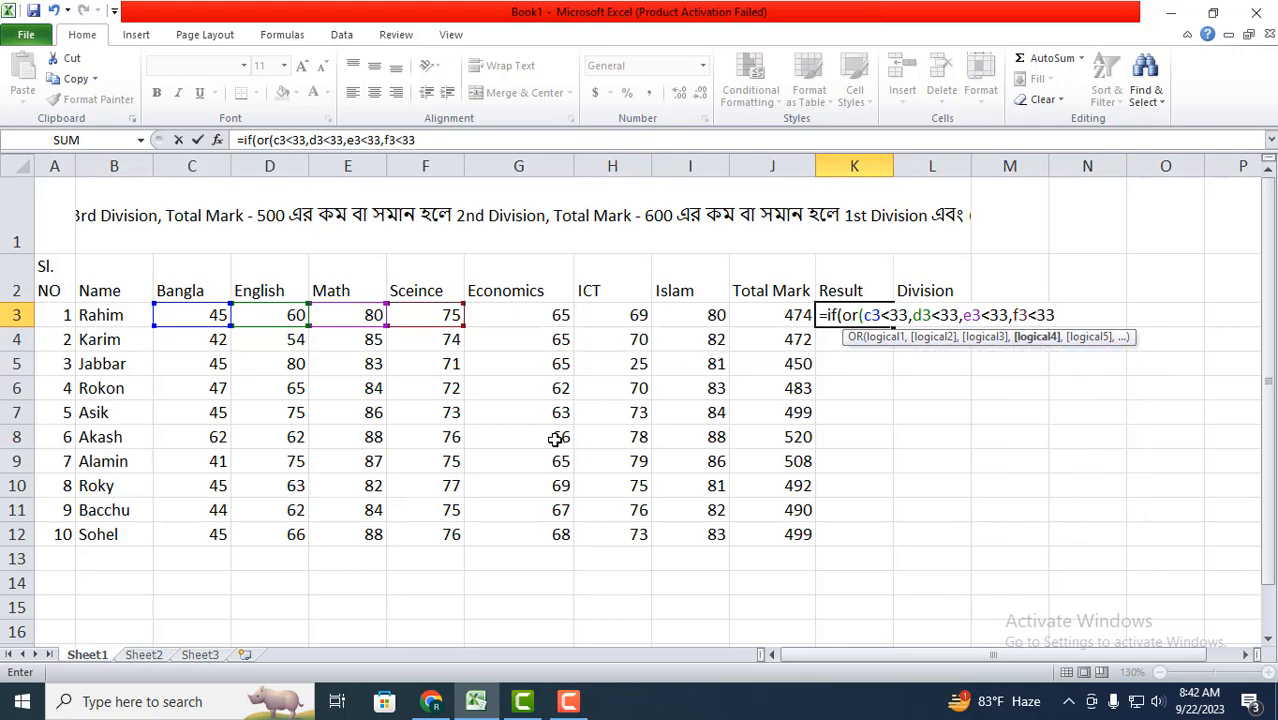
text(,)
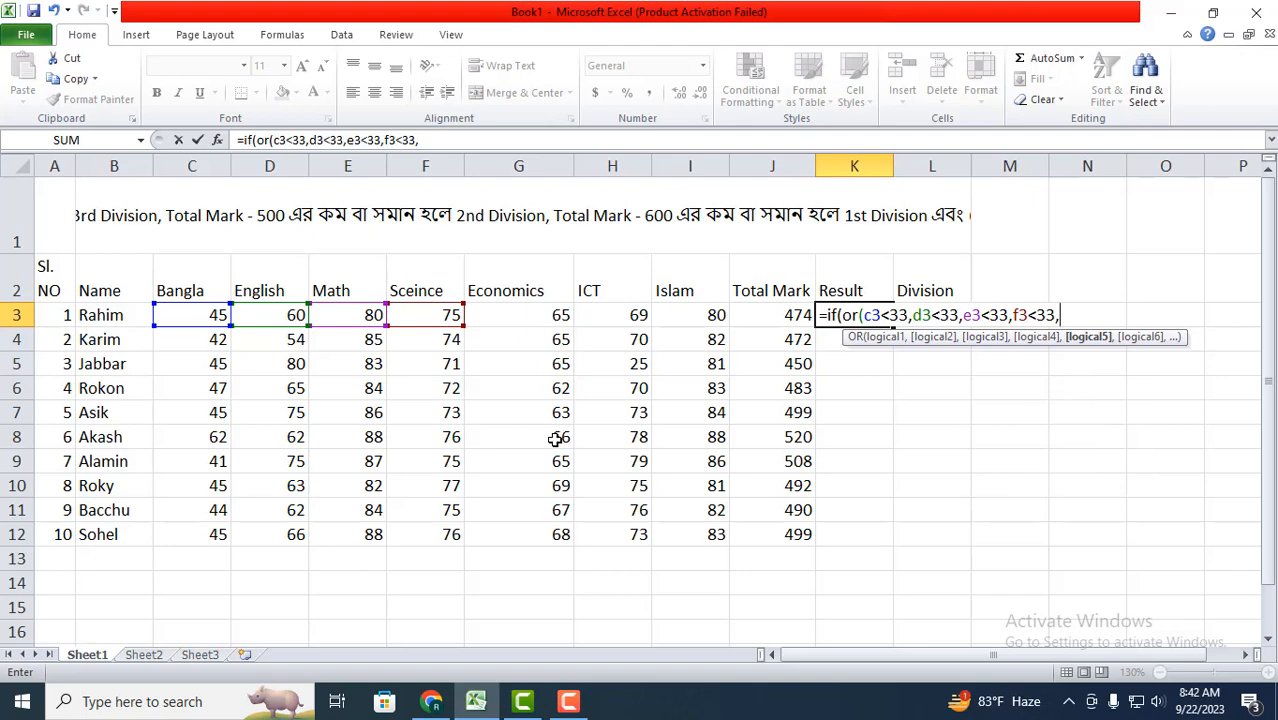
Step: Add the conditions g3<33, h3<33 and i3<33 to the OR test in K3 and close its bracket
text(g)
text(3<)
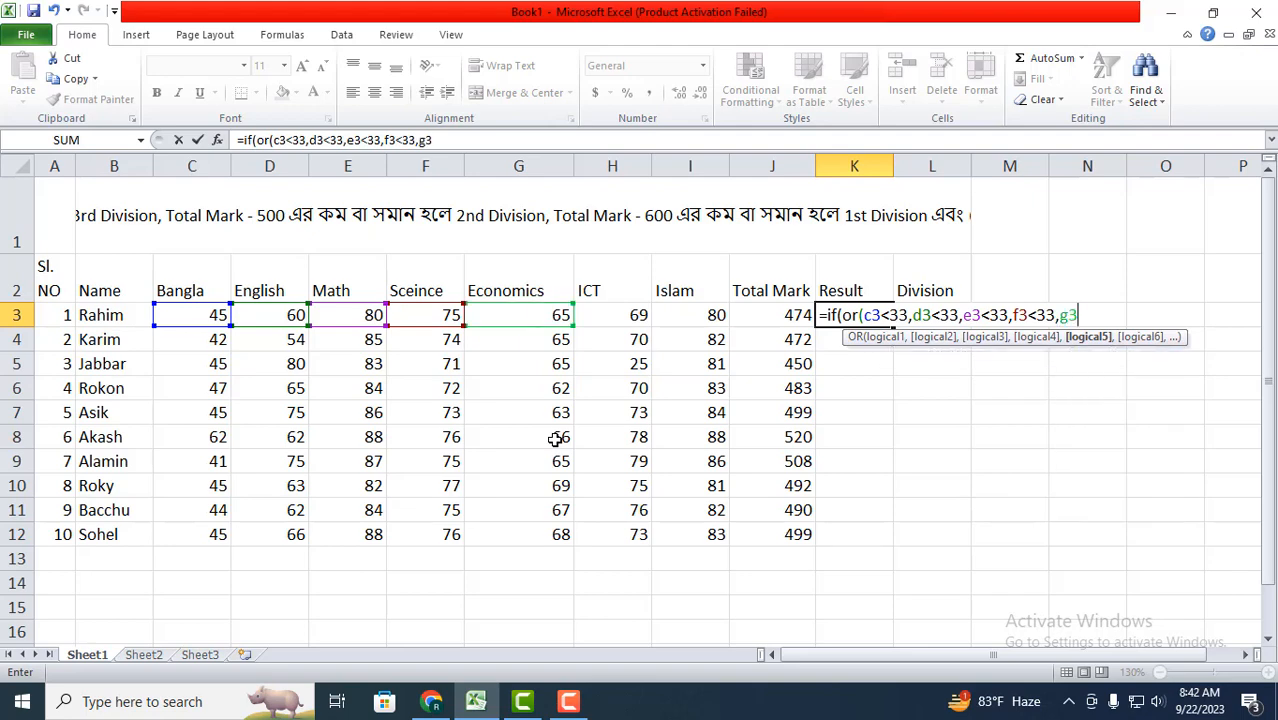
text(33,)
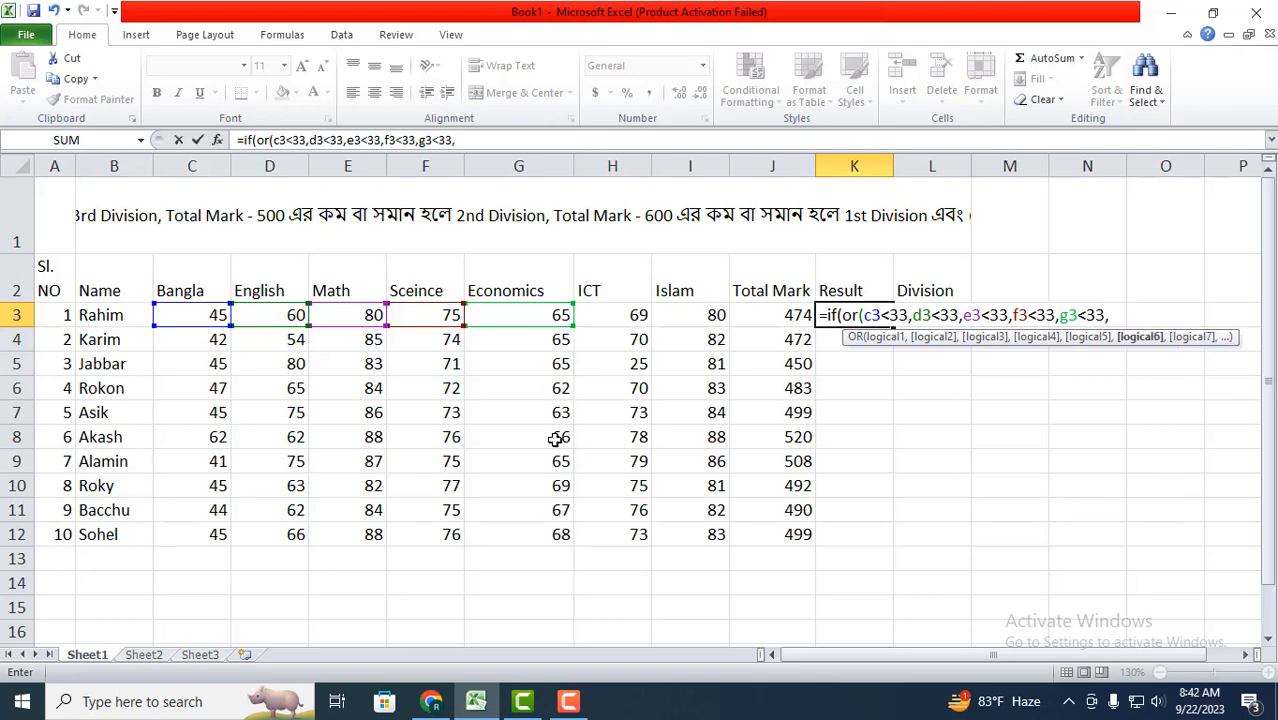
text(h)
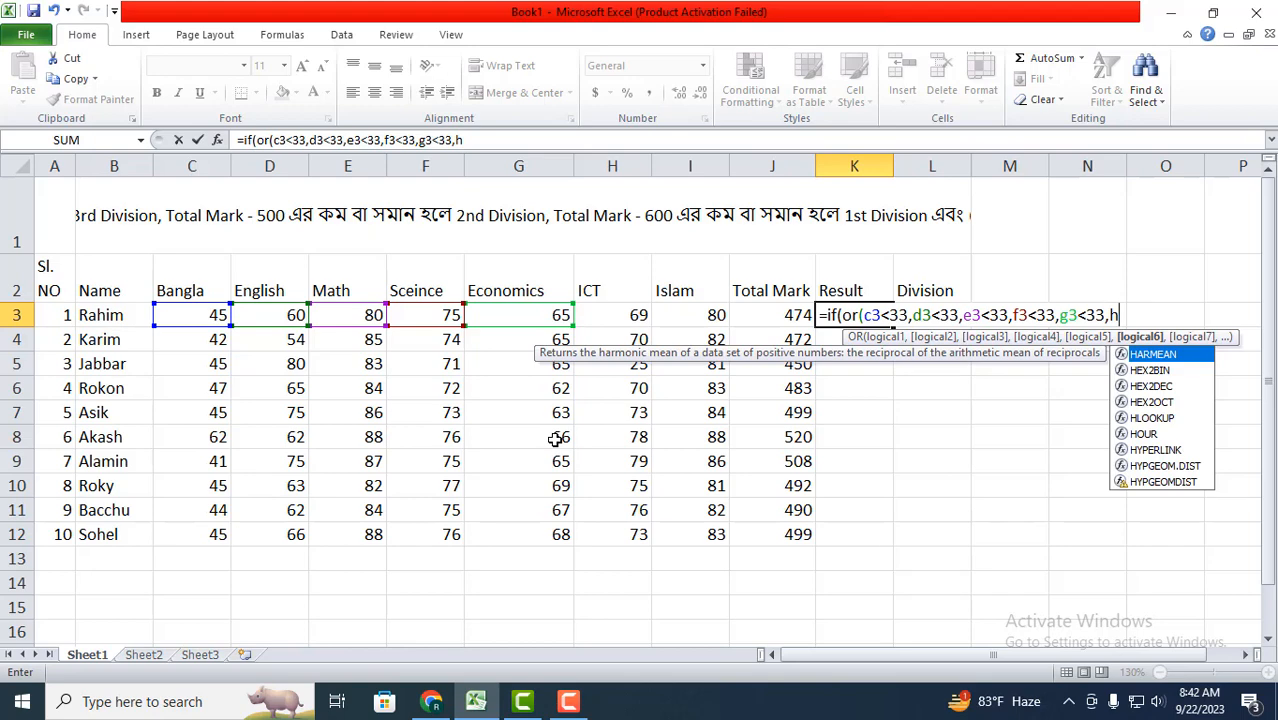
text(3<)
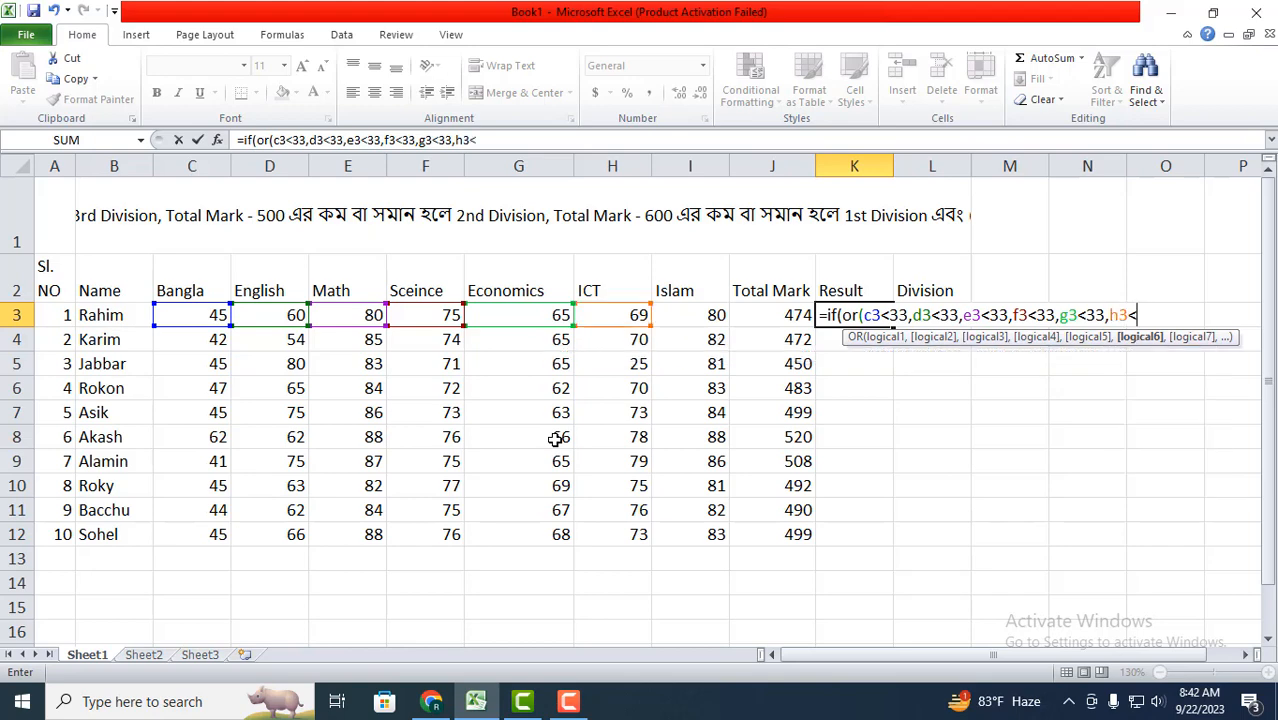
text(33,)
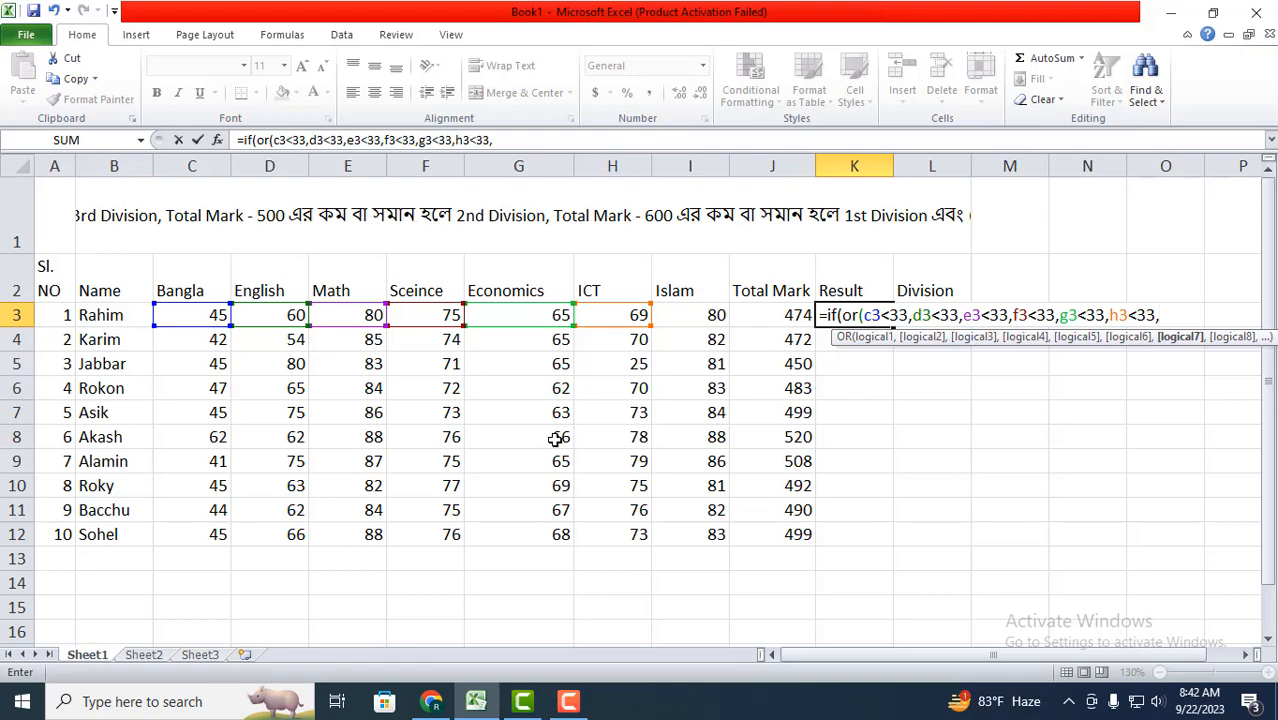
text(i3<)
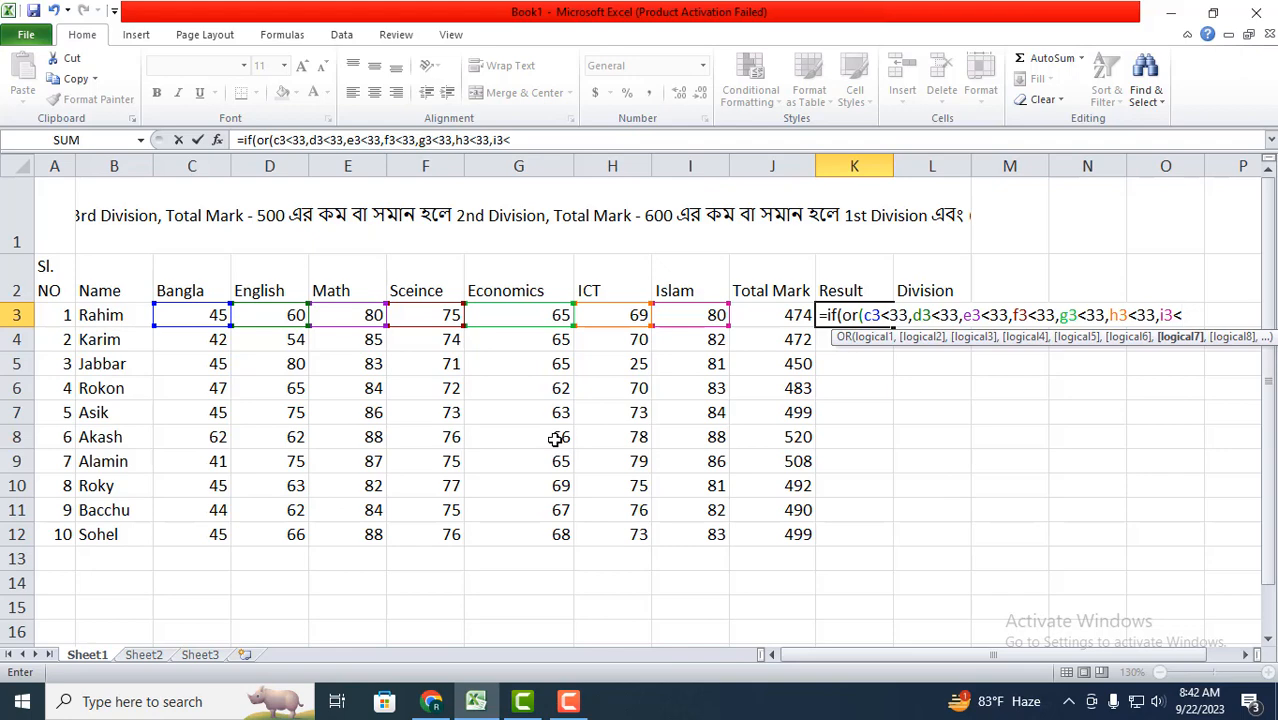
text(33))
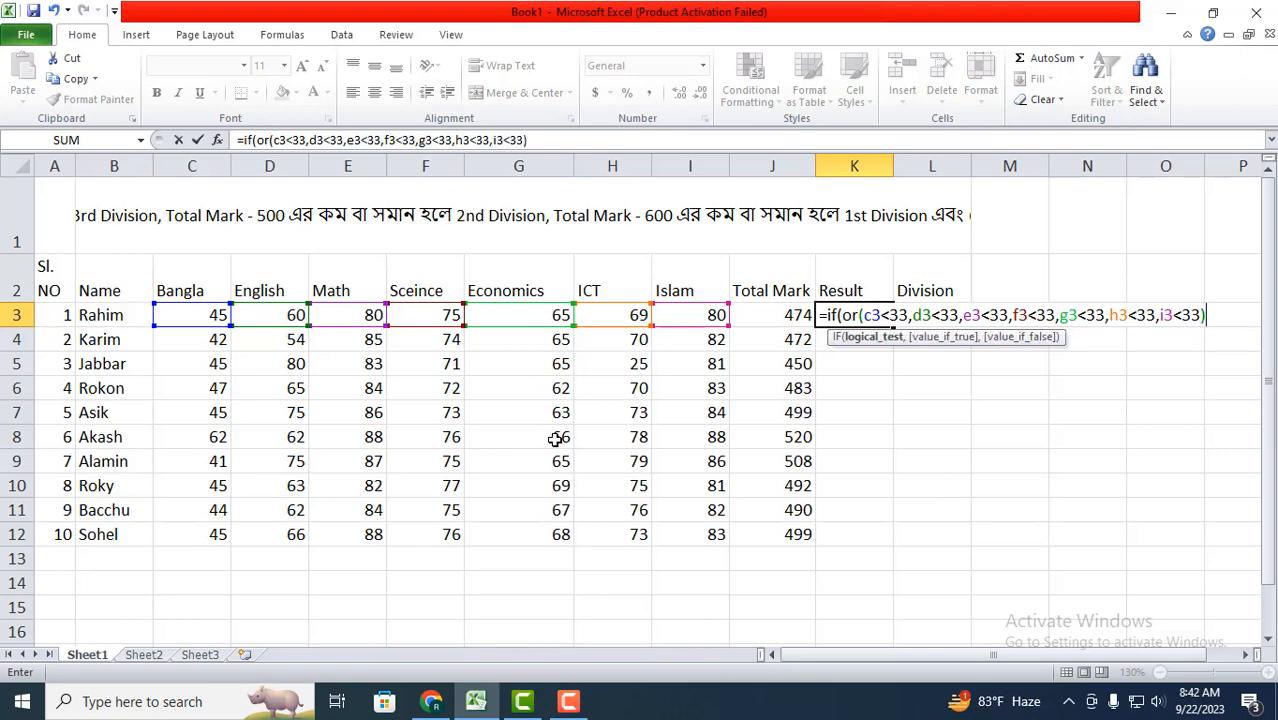
Step: Finish the IF formula in K3 with "fail" as the true value and "pass" as the false value, and enter it
text(,)
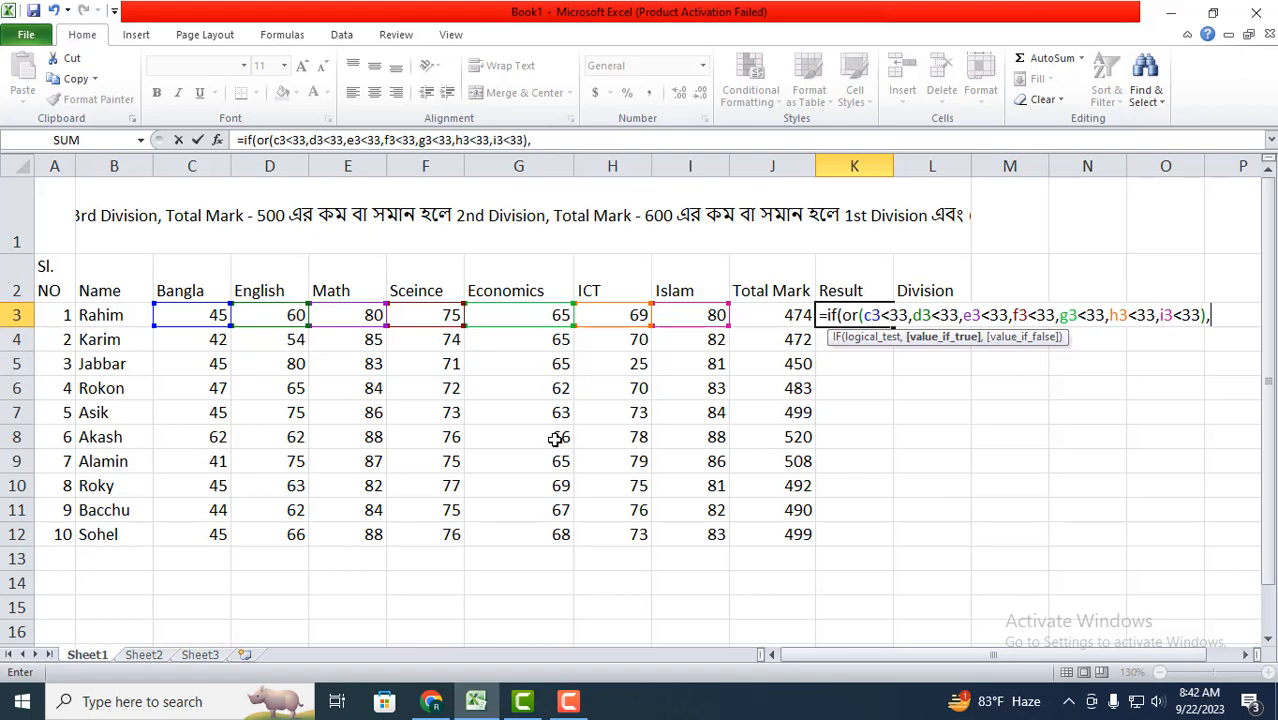
text("fail",)
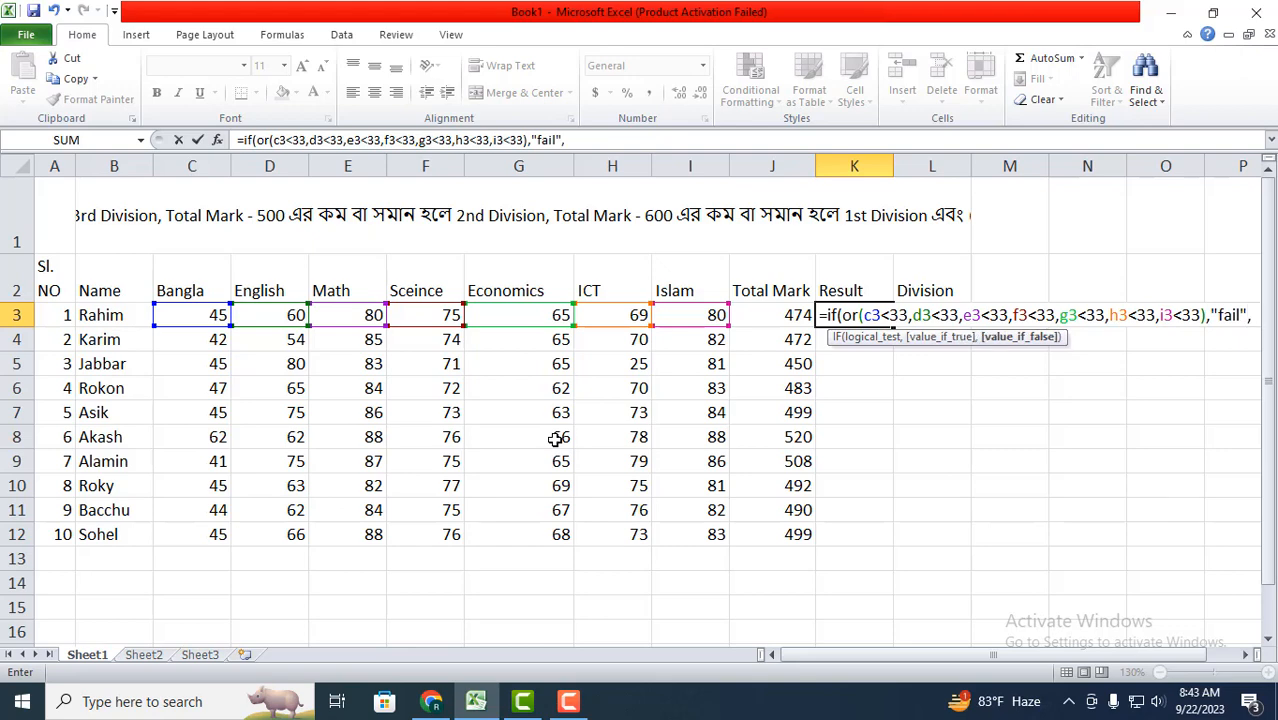
text("pas)
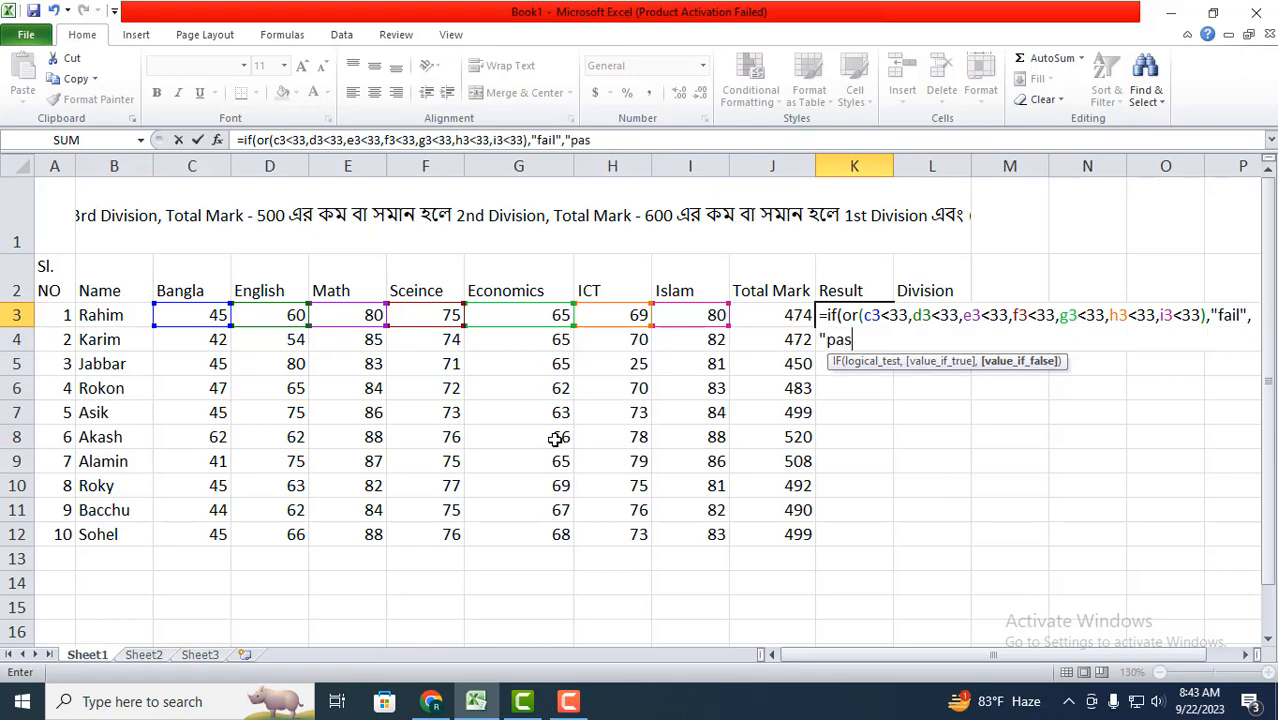
text(s"))
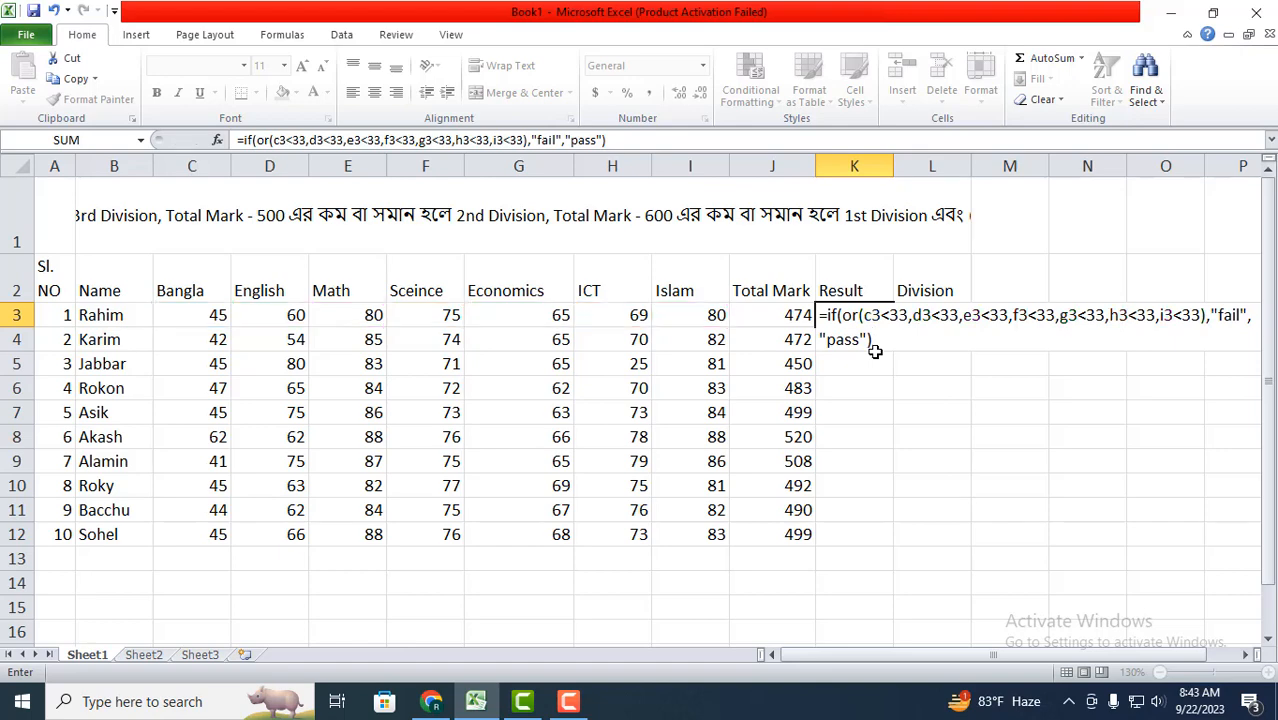
key(Return)
Step: Fill the Result formula from K3 down to K12
click(857, 300)
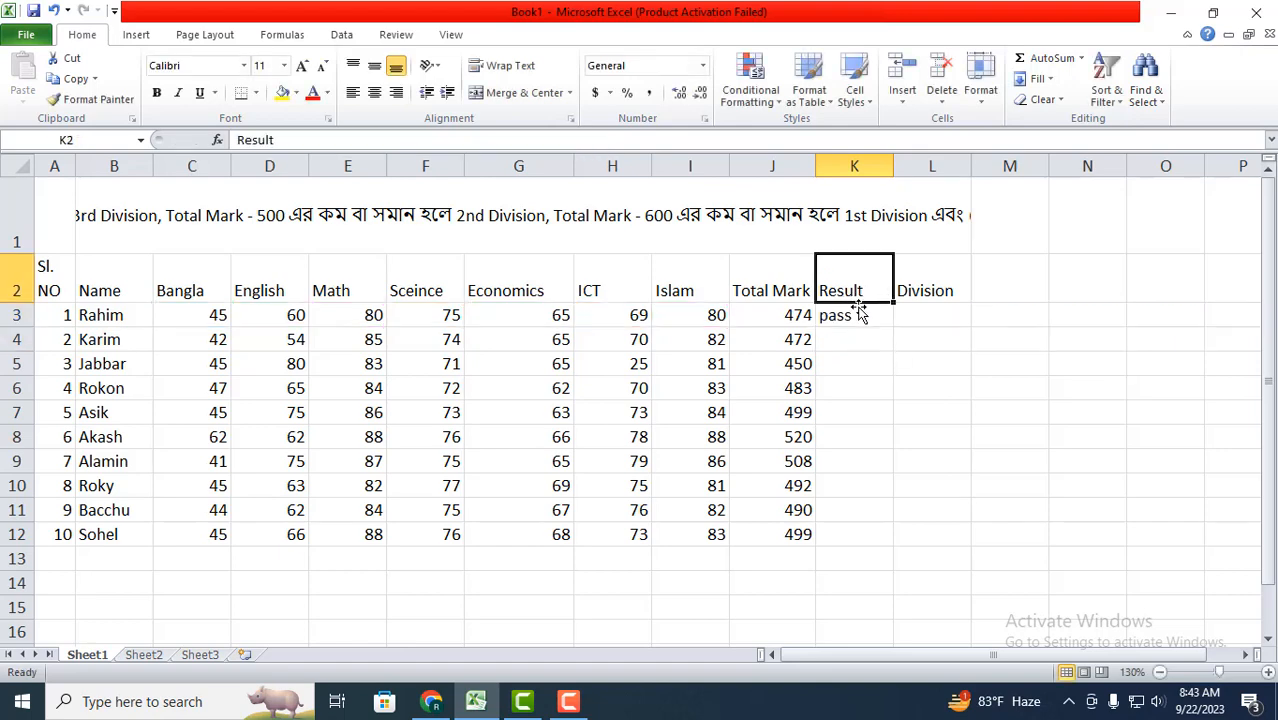
click(863, 317)
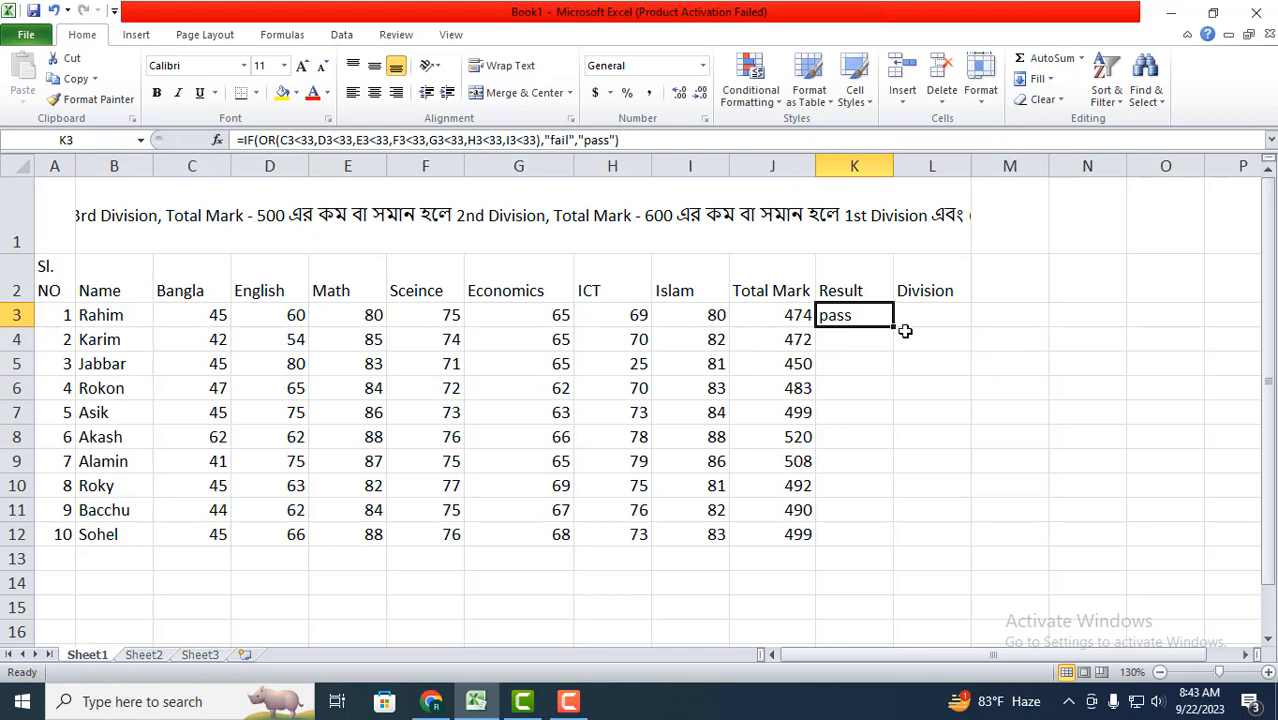
drag(892, 327, 857, 540)
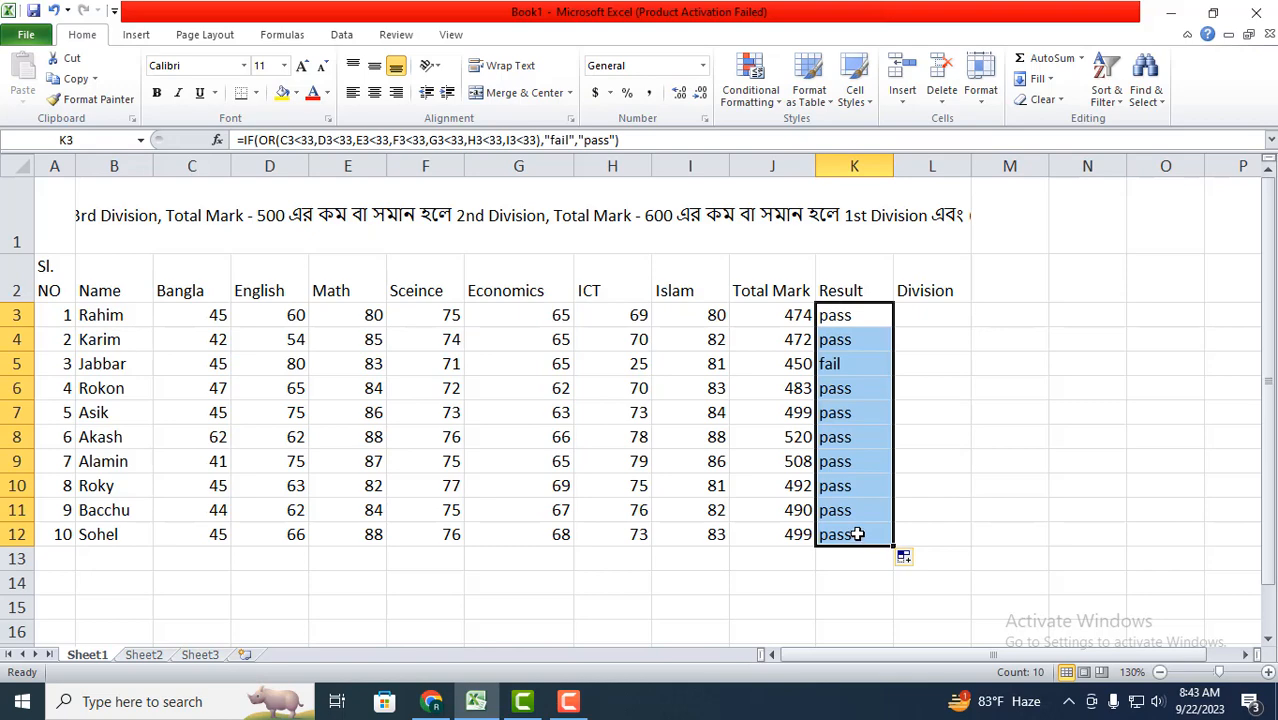
Step: Check the result in K5 against the ICT mark in H5 and review the formula in K3
click(834, 358)
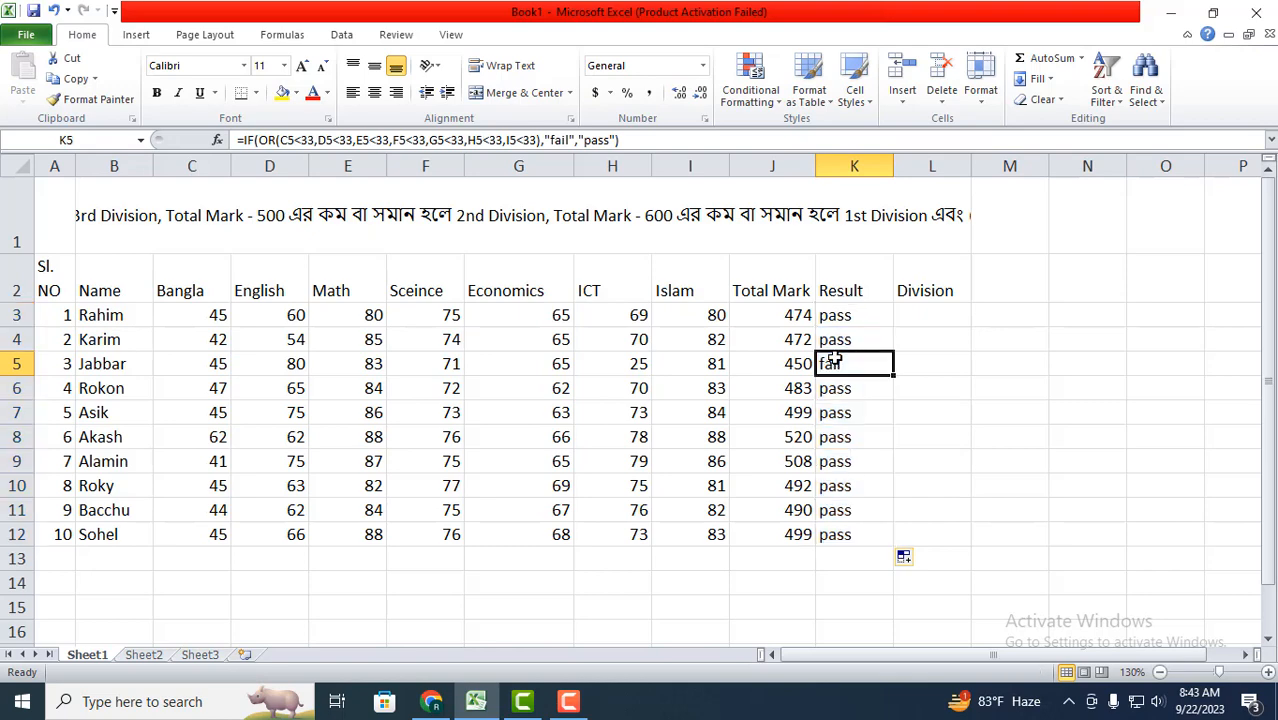
click(628, 362)
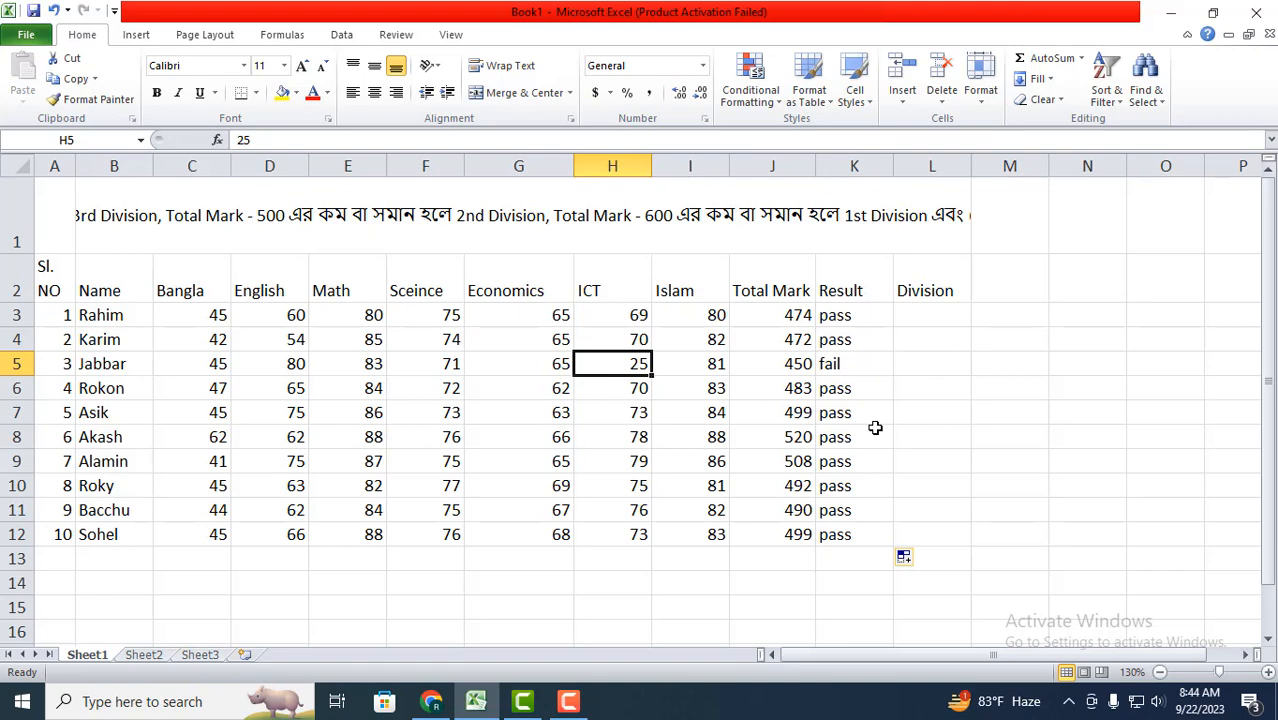
click(853, 316)
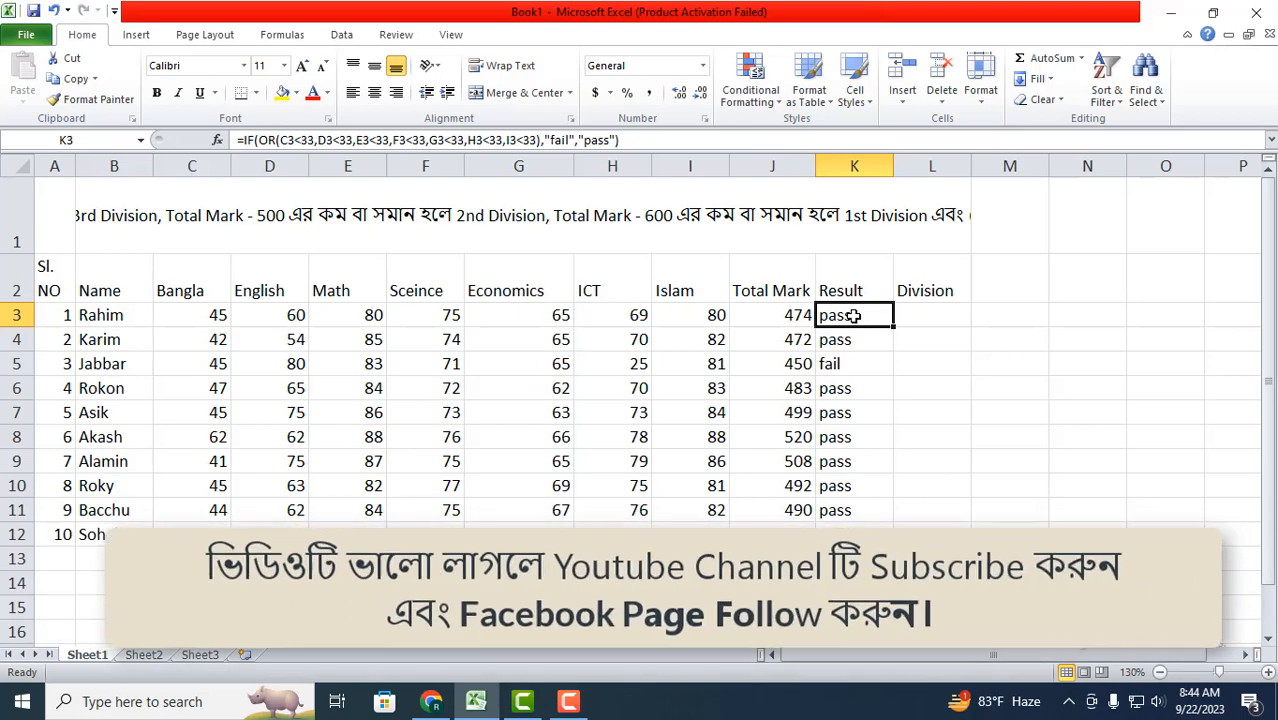
Step: Select the first empty cell of the Division column, L3
click(916, 330)
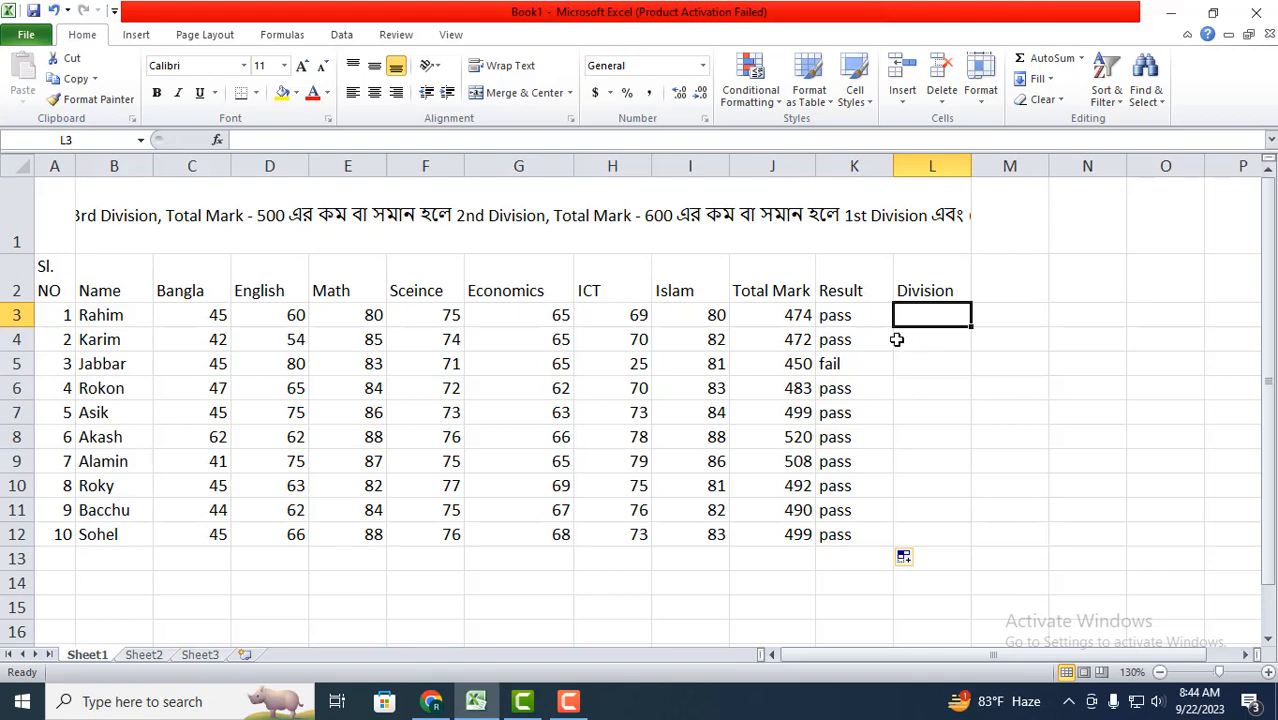
click(930, 343)
click(931, 322)
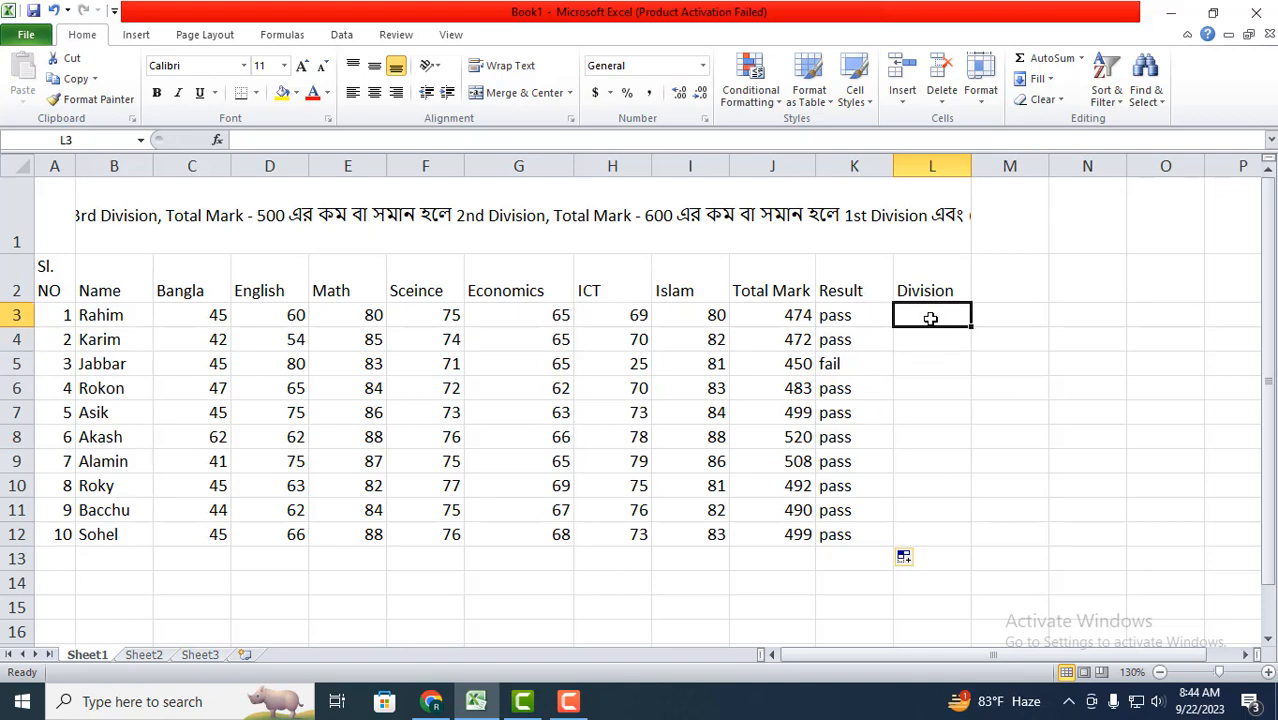